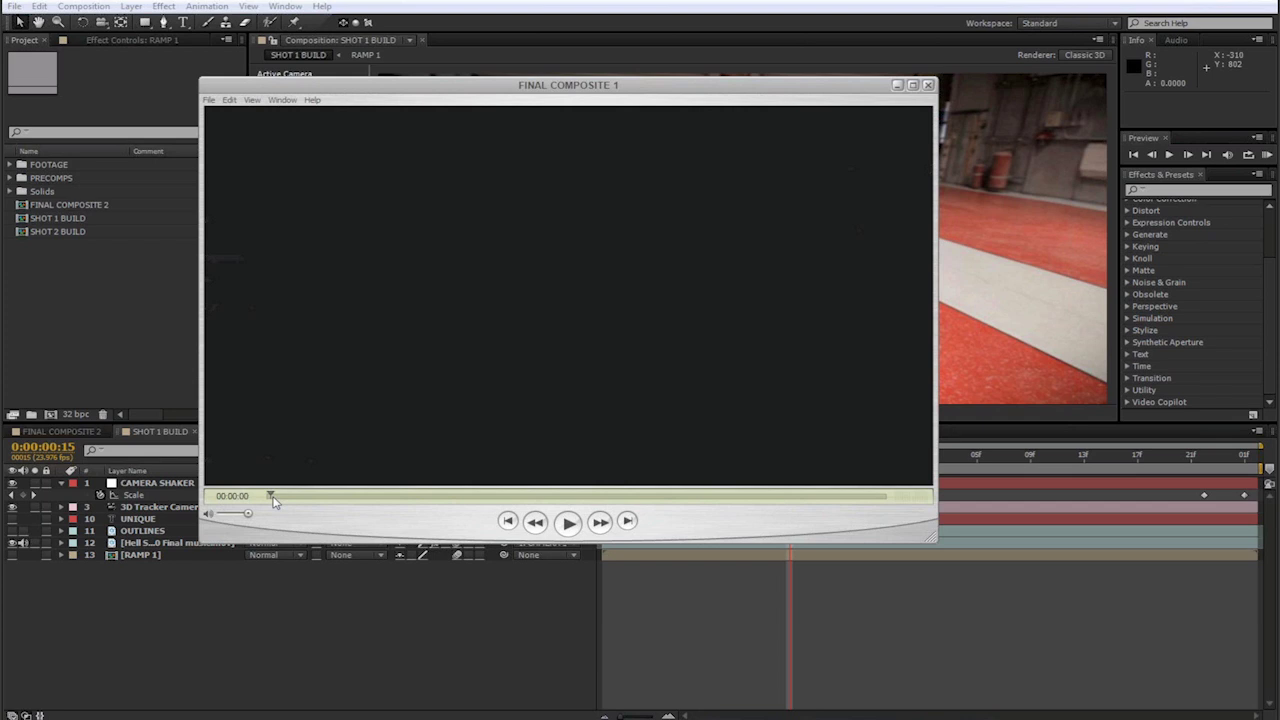
Step: Scrub through the start of the FINAL COMPOSITE 1 movie
{"action": "left_click_drag", "start_coordinate": [292, 503], "coordinate": [323, 516]}
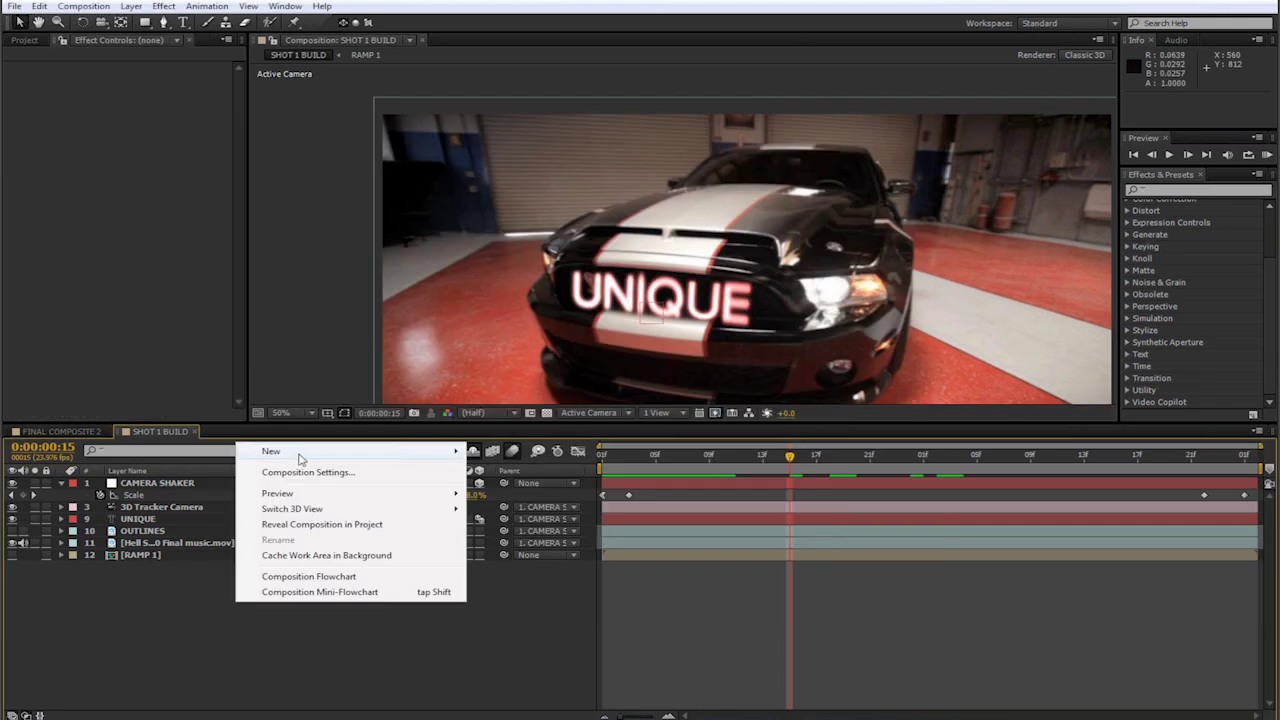
Step: Create a comp-size white solid, place it directly below the 3D Tracker Camera layer and hide it
{"action": "mouse_move", "coordinate": [300, 452]}
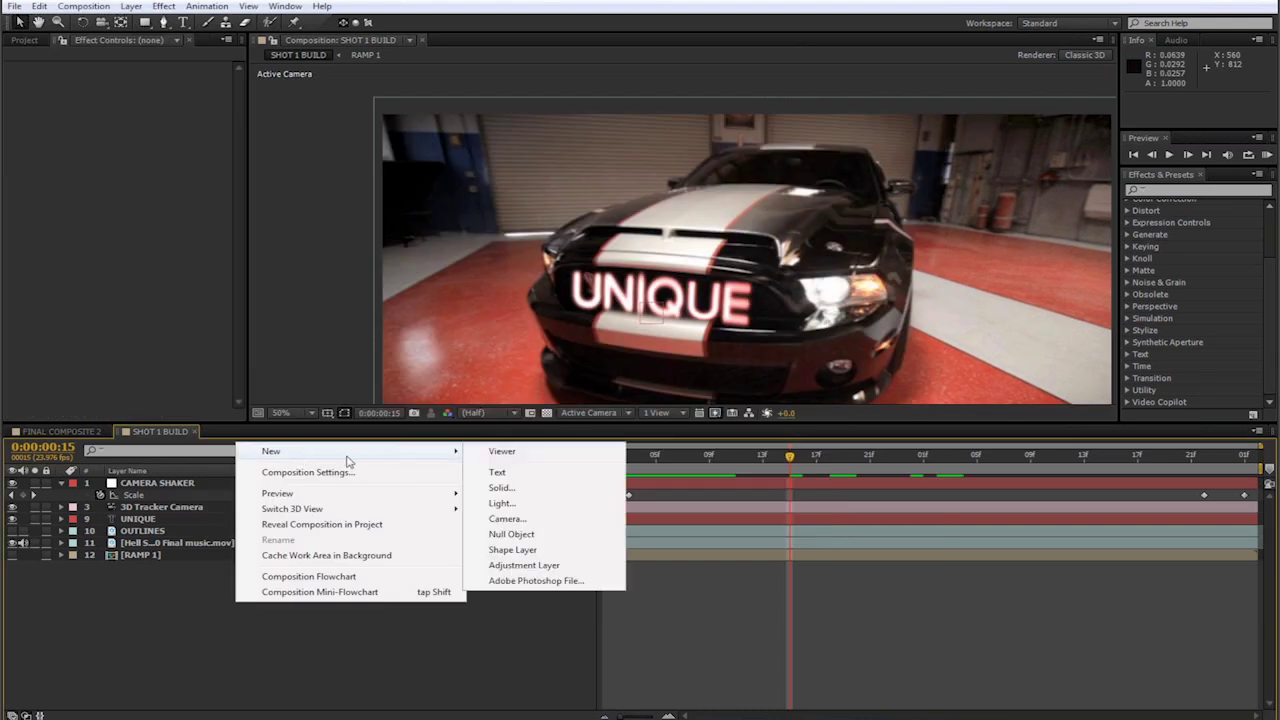
{"action": "left_click", "coordinate": [558, 486]}
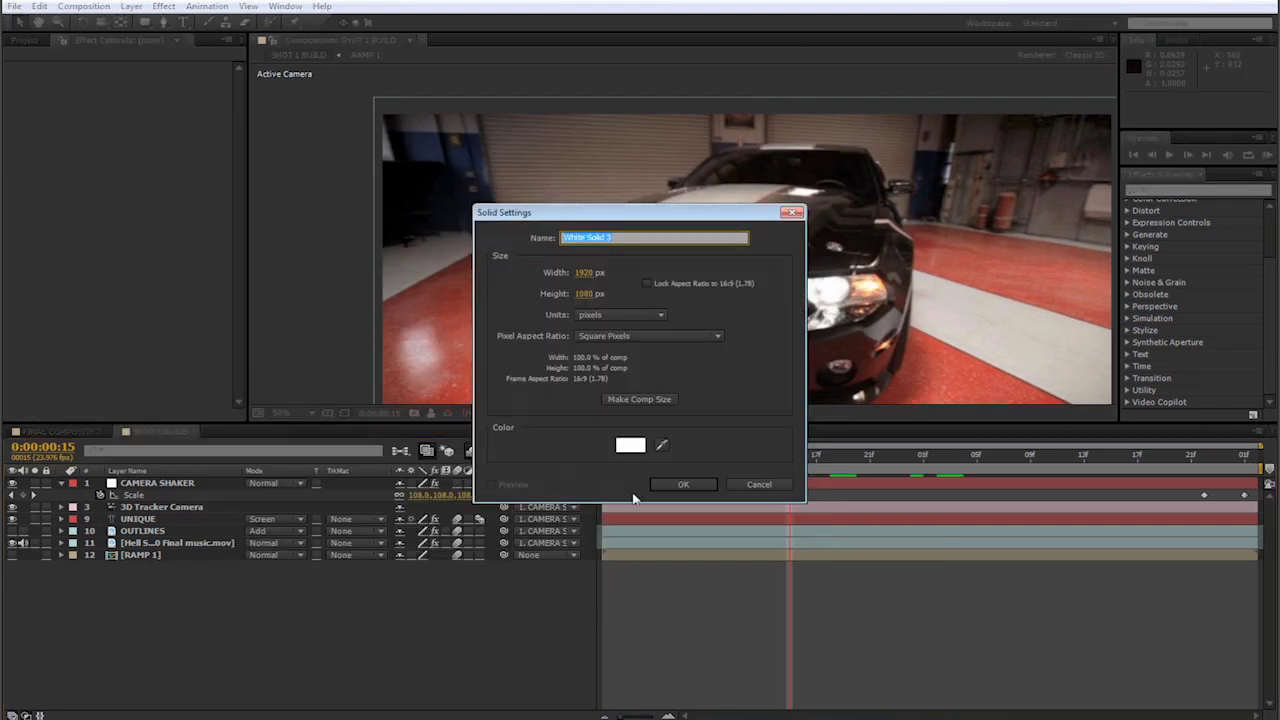
{"action": "left_click", "coordinate": [640, 399]}
{"action": "left_click", "coordinate": [680, 485]}
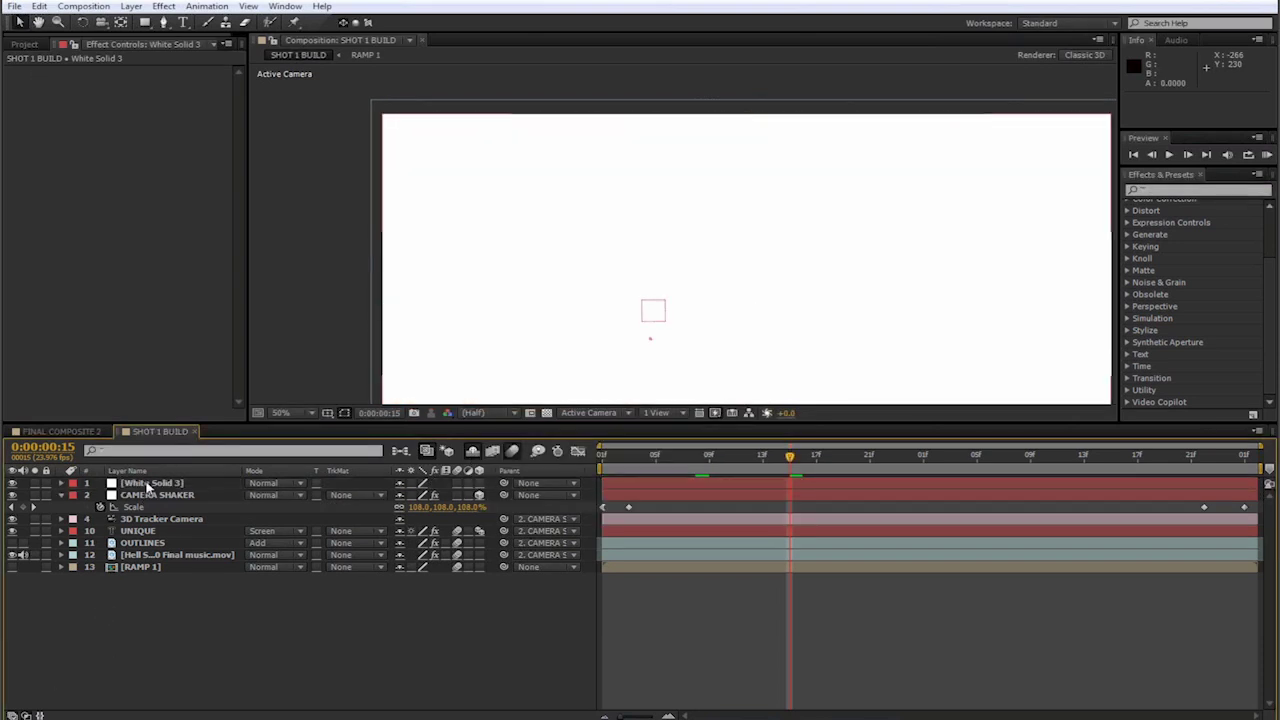
{"action": "left_click_drag", "start_coordinate": [150, 483], "coordinate": [138, 513]}
{"action": "left_click", "coordinate": [12, 519]}
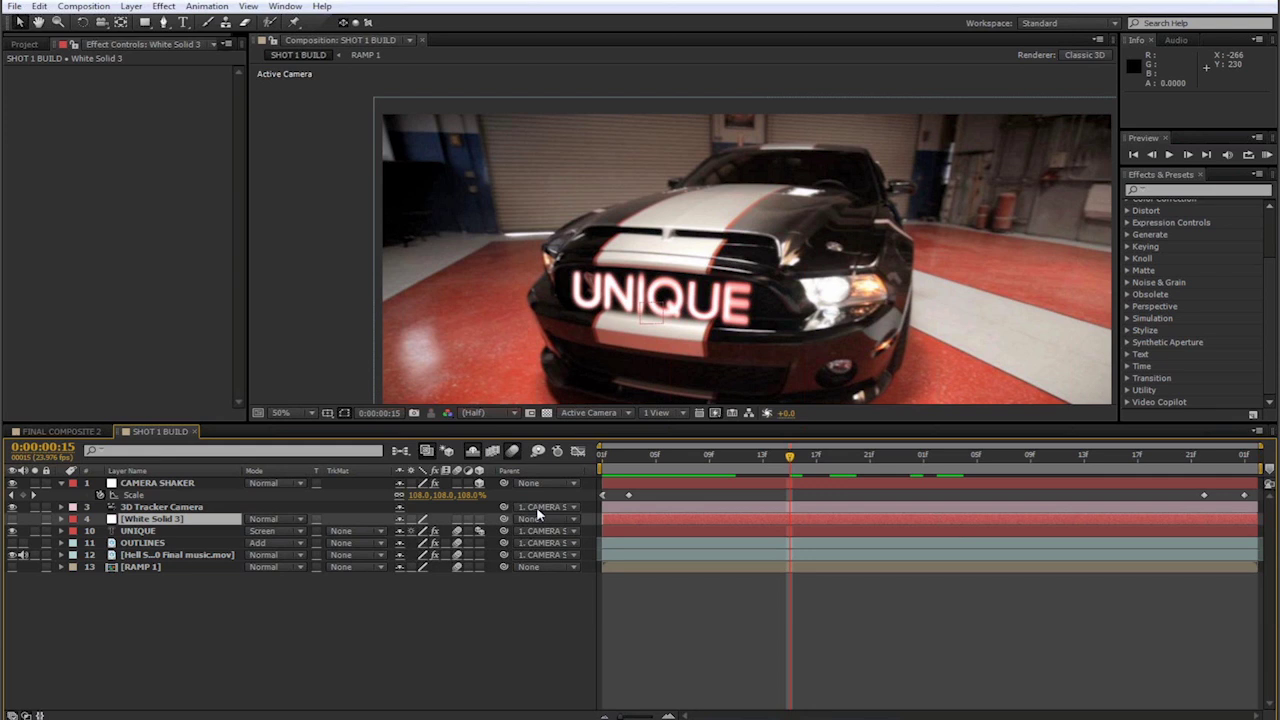
Step: Draw an open Pen tool mask on the white solid, tracing the hood's outer edge, around the headlight and along the grille's upper edge
{"action": "left_click", "coordinate": [163, 22]}
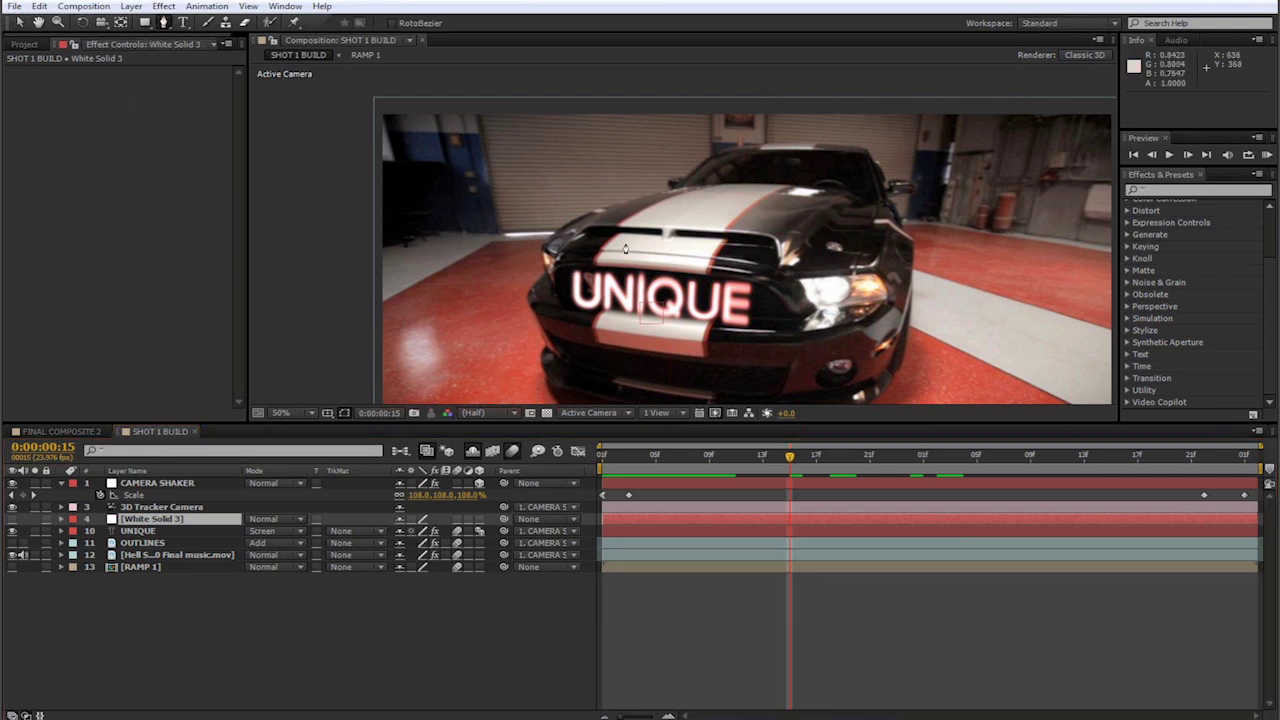
{"action": "scroll", "coordinate": [653, 228], "scroll_direction": "up", "scroll_amount": 2}
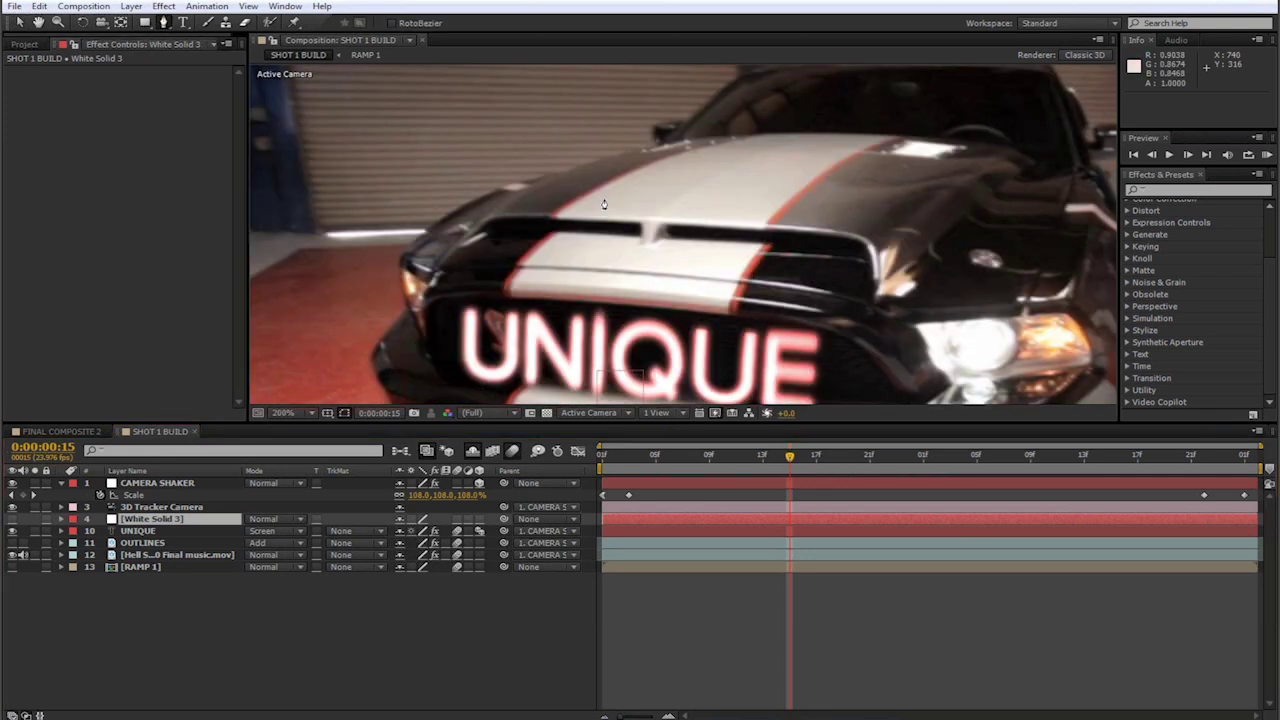
{"action": "scroll", "coordinate": [604, 203], "scroll_direction": "up", "scroll_amount": 1}
{"action": "key", "text": "space"}
{"action": "left_click_drag", "start_coordinate": [626, 163], "coordinate": [748, 49]}
{"action": "scroll", "coordinate": [697, 262], "scroll_direction": "down", "scroll_amount": 3}
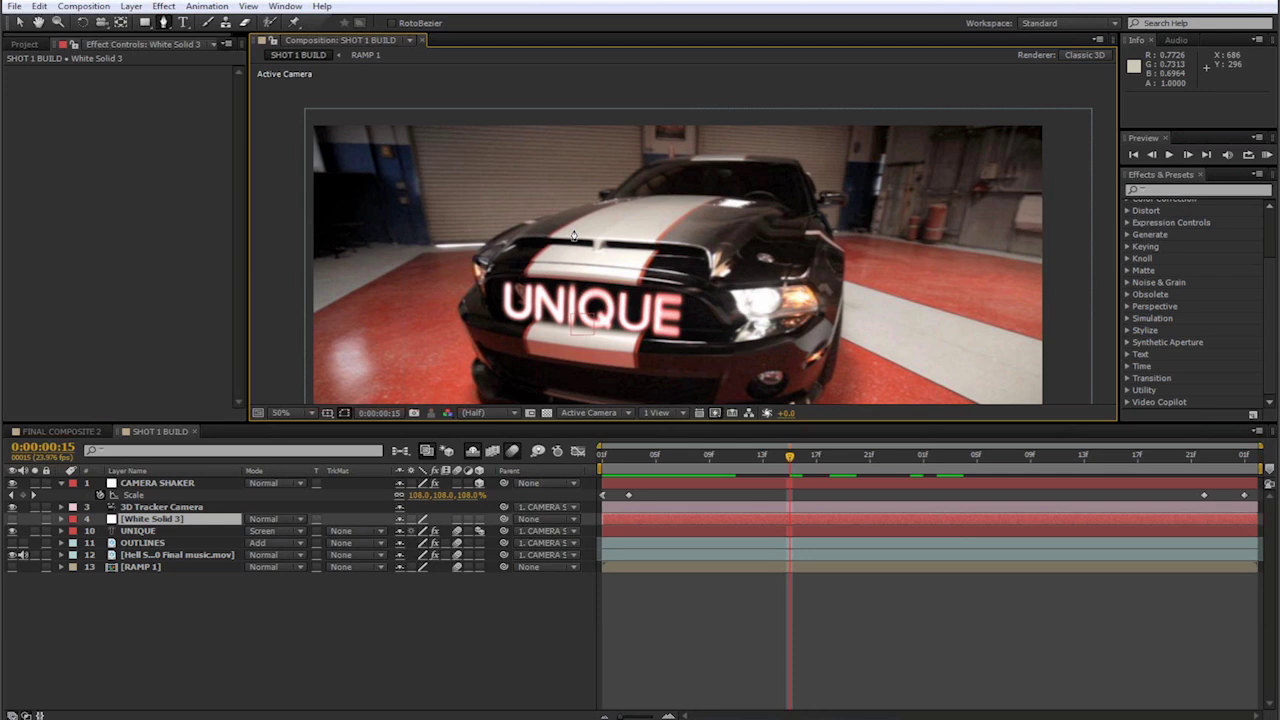
{"action": "scroll", "coordinate": [574, 236], "scroll_direction": "up", "scroll_amount": 2}
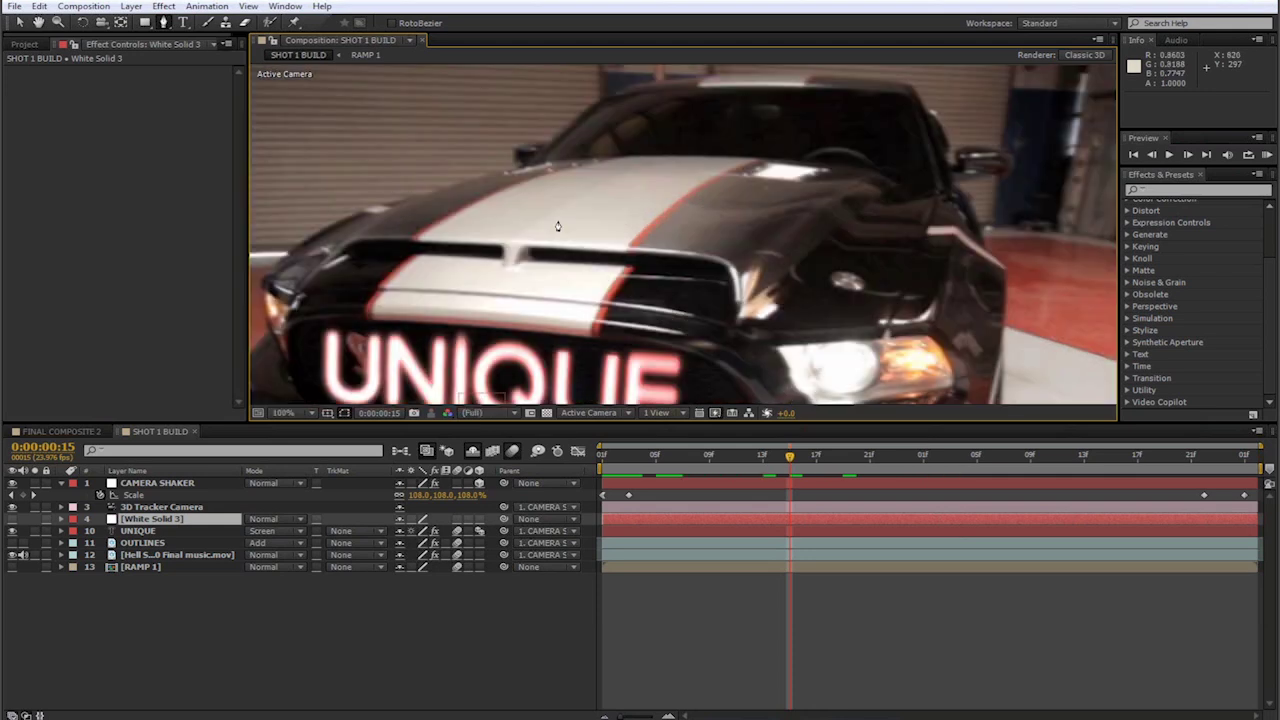
{"action": "left_click_drag", "start_coordinate": [523, 194], "coordinate": [634, 226]}
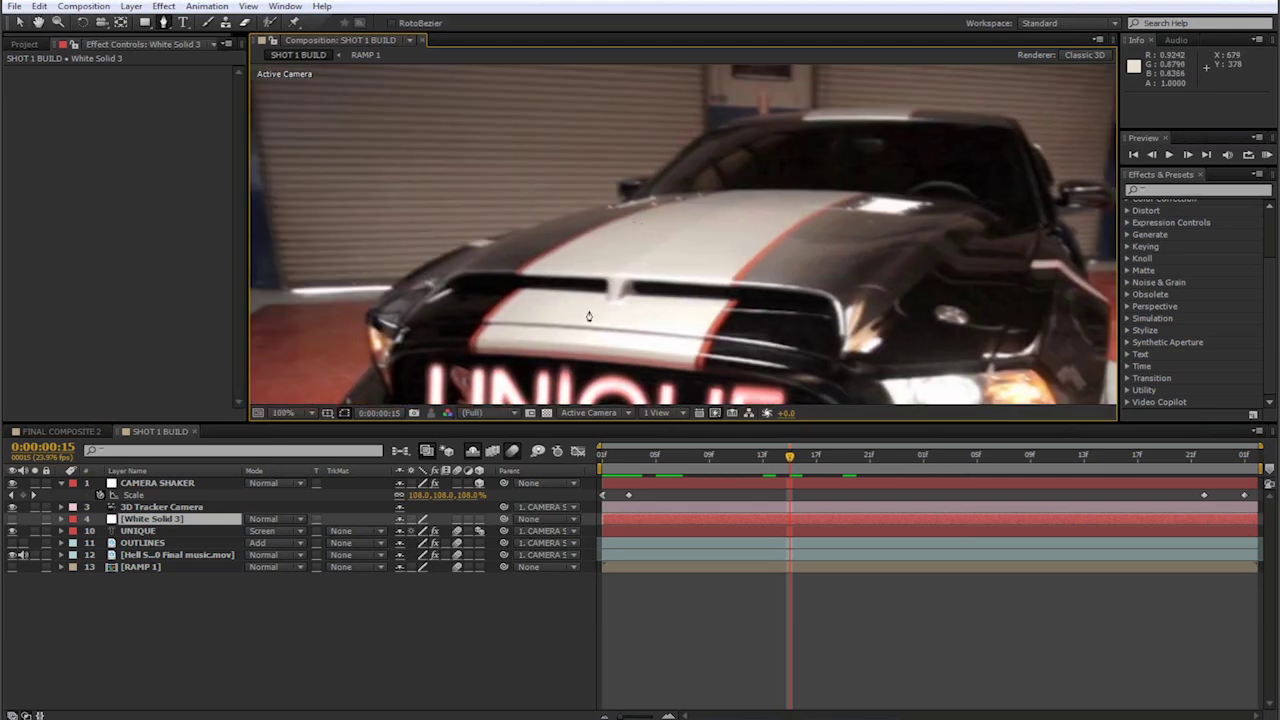
{"action": "left_click", "coordinate": [516, 291]}
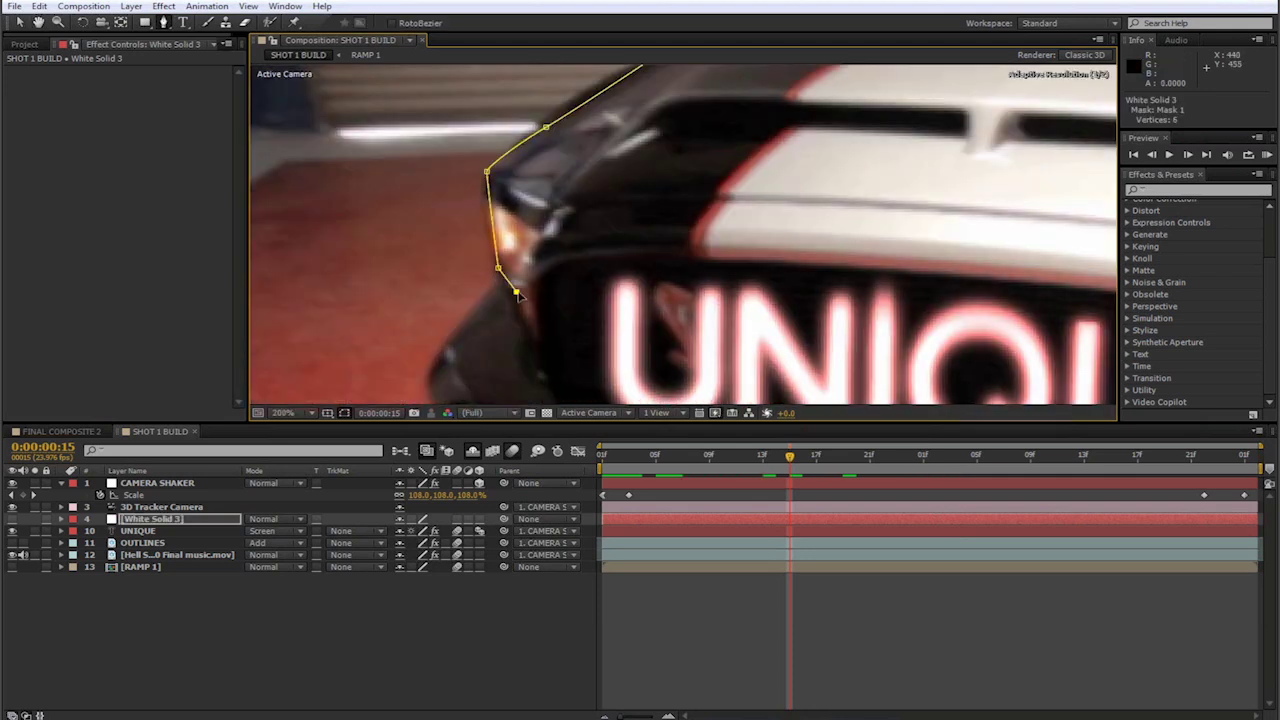
{"action": "left_click", "coordinate": [554, 259]}
{"action": "left_click", "coordinate": [743, 251]}
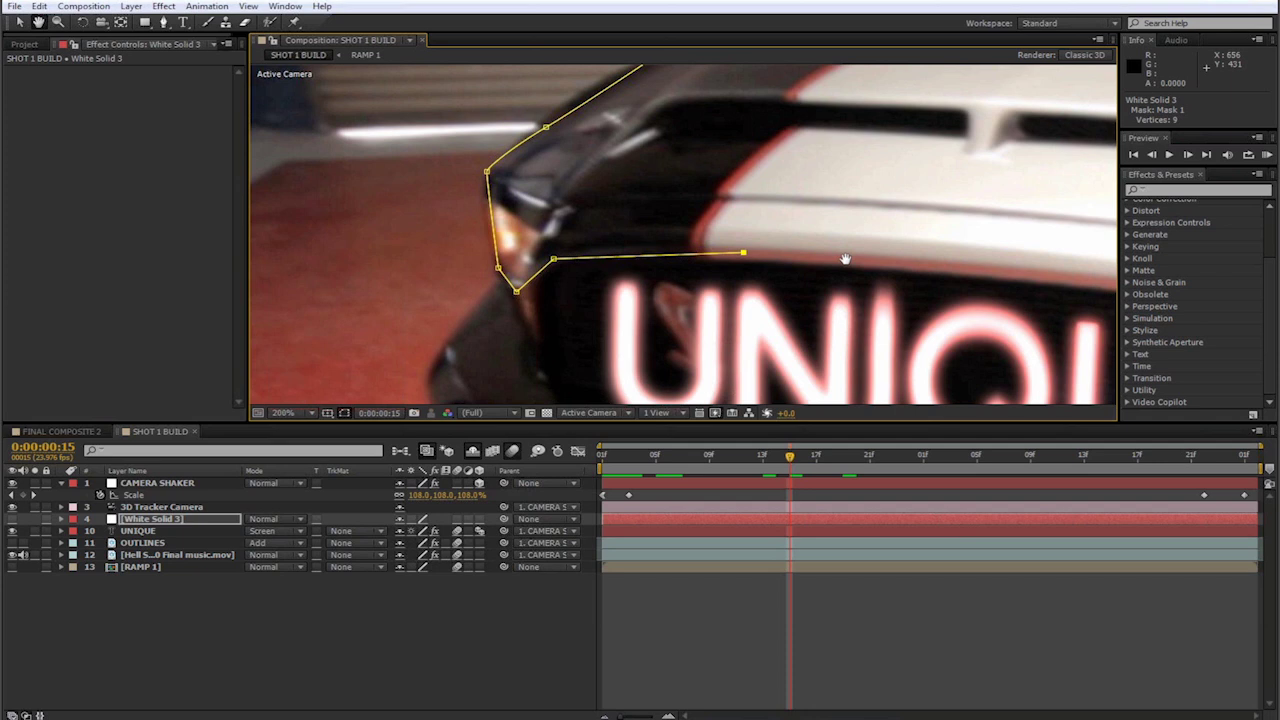
{"action": "left_click_drag", "start_coordinate": [843, 259], "coordinate": [455, 160]}
{"action": "left_click", "coordinate": [535, 164]}
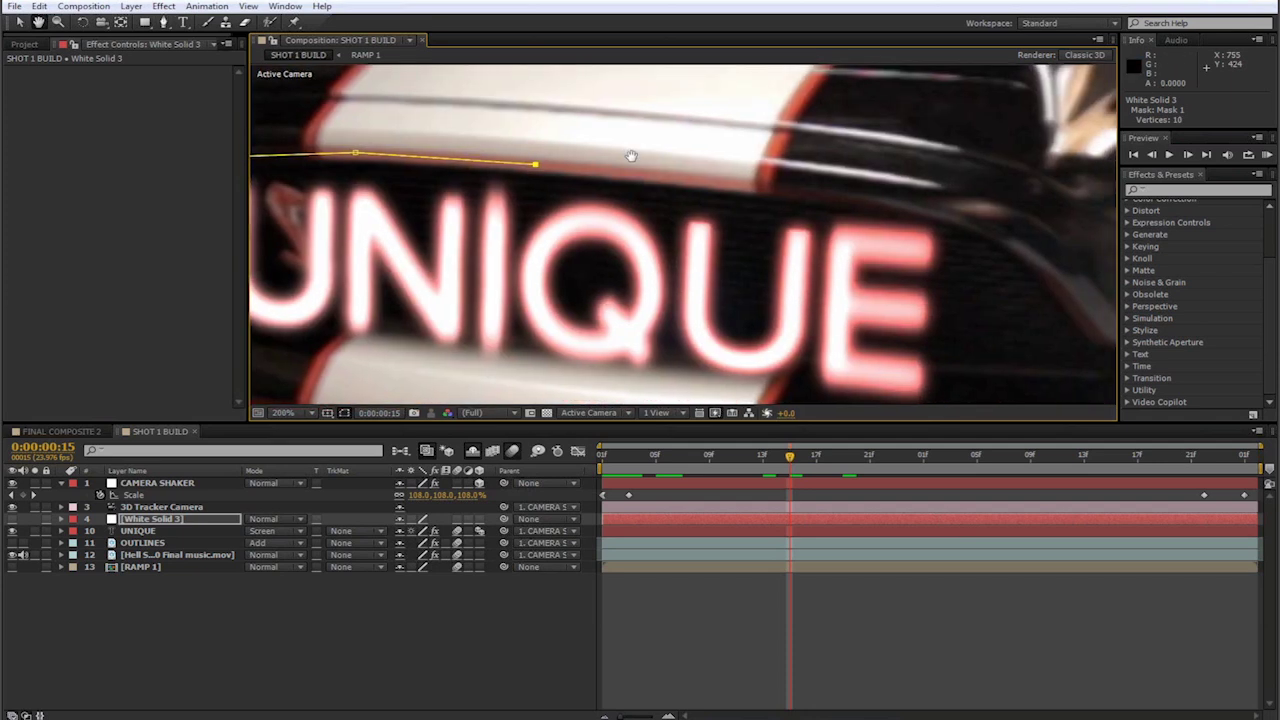
{"action": "left_click_drag", "start_coordinate": [629, 157], "coordinate": [786, 297]}
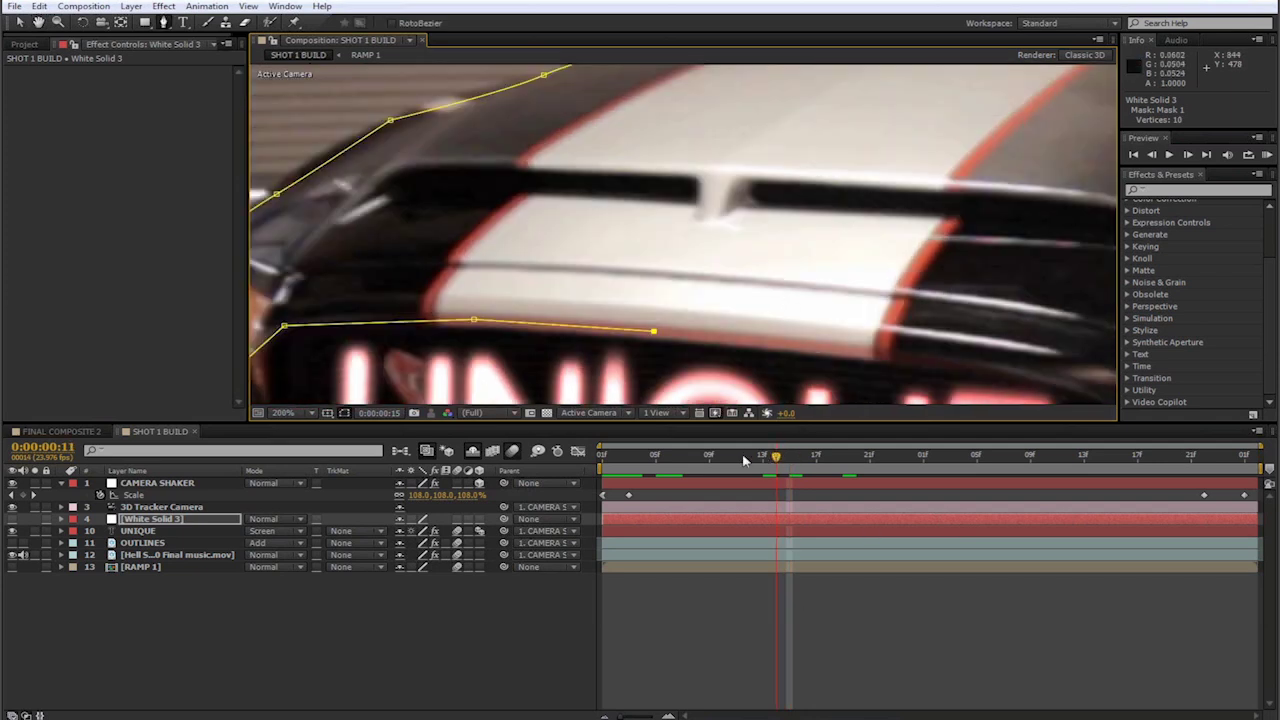
Step: Check the mask against the first frames, go to 0:00:00:06 and hide the UNIQUE layer
{"action": "key", "text": "Home"}
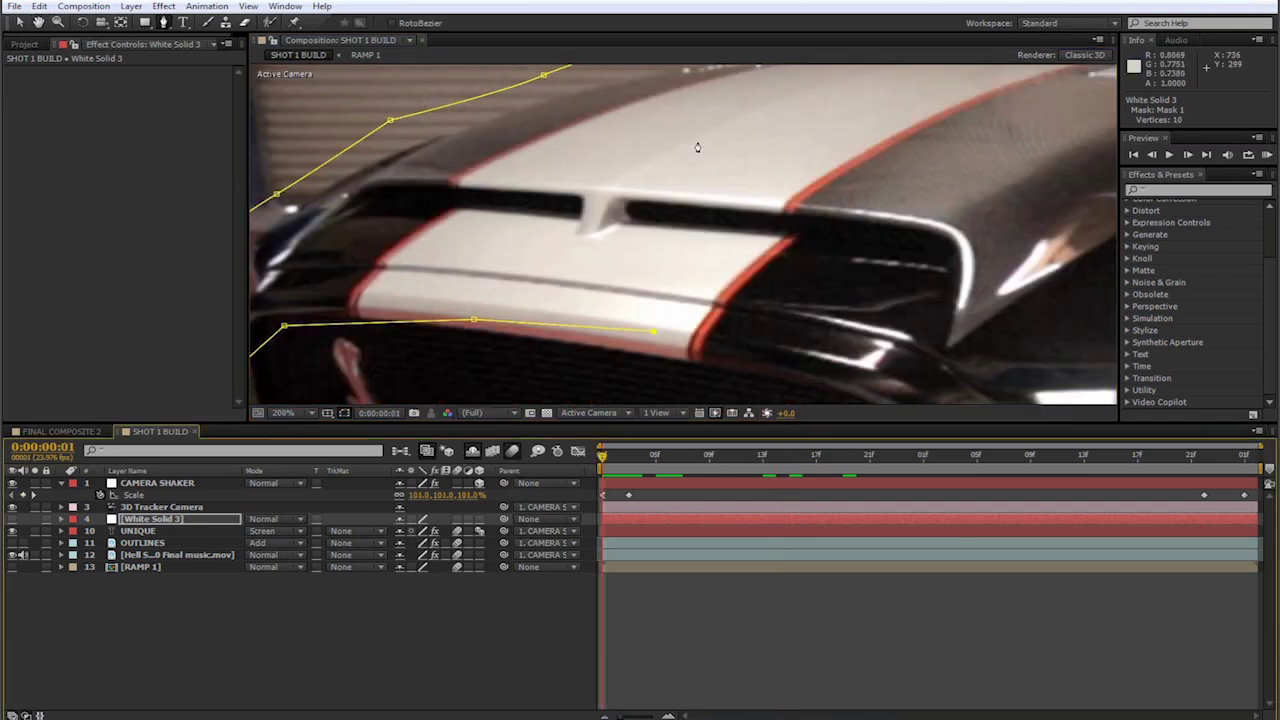
{"action": "scroll", "coordinate": [697, 143], "scroll_direction": "down", "scroll_amount": 1}
{"action": "left_click_drag", "start_coordinate": [632, 198], "coordinate": [695, 198]}
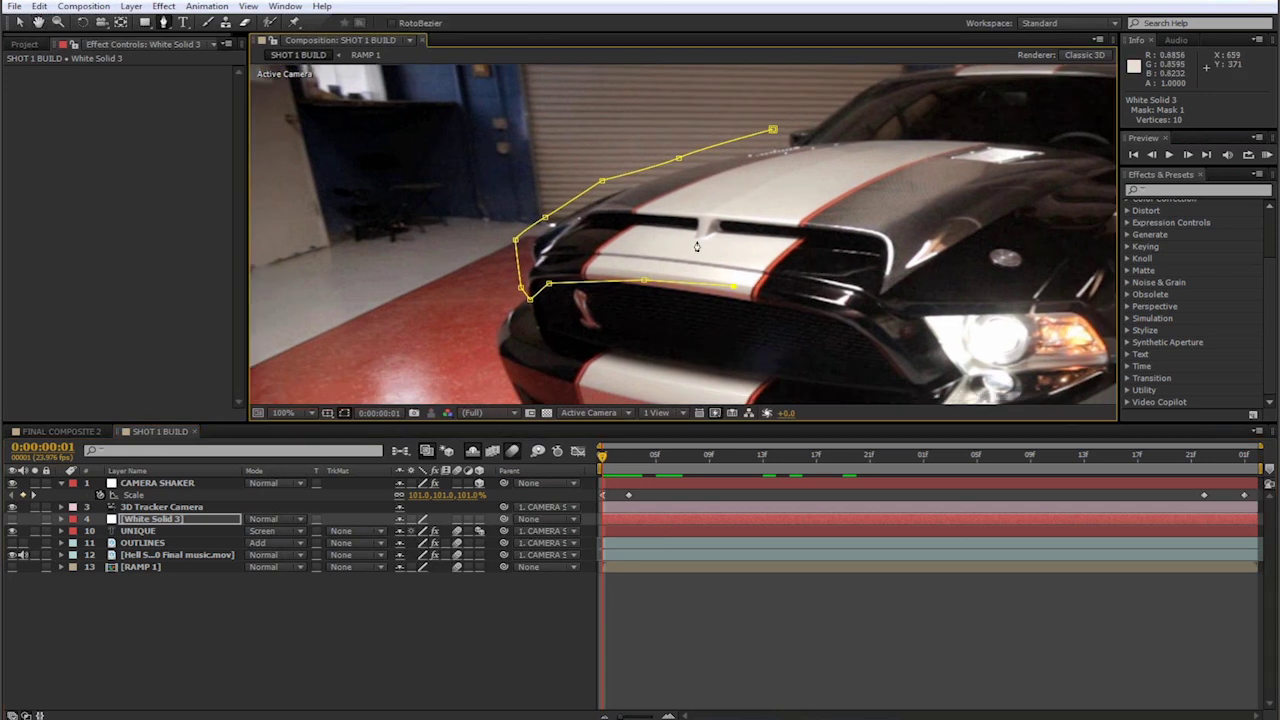
{"action": "left_click_drag", "start_coordinate": [634, 462], "coordinate": [669, 455]}
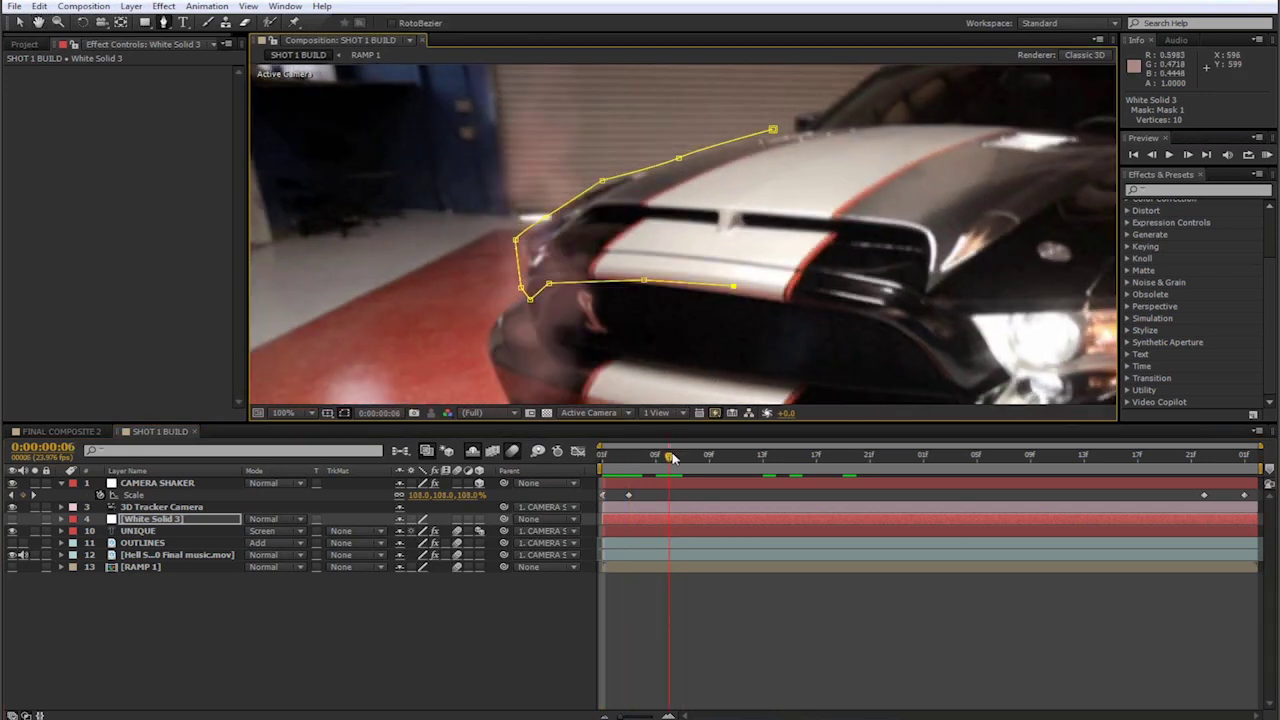
{"action": "left_click", "coordinate": [12, 531]}
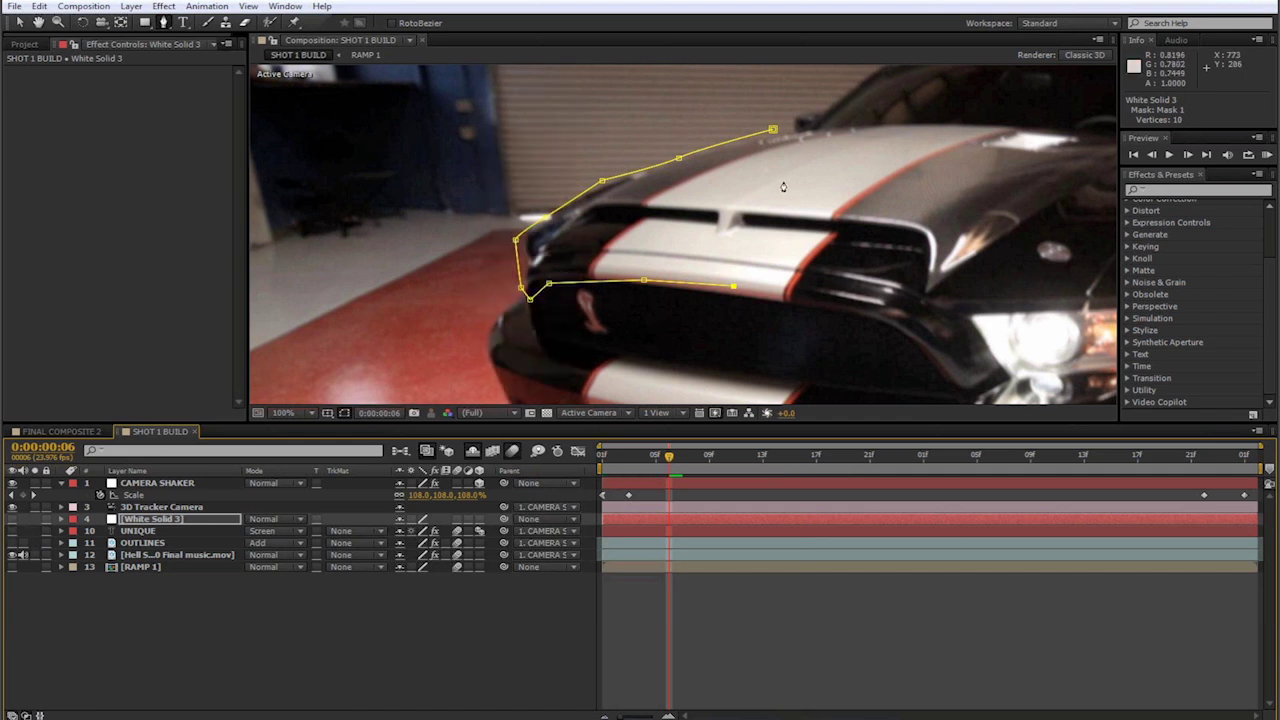
Step: Adjust the mask's vertices at 0:00:00:06 to fit the hood edge, the headlight corner and the grille's upper edge
{"action": "key", "text": "v"}
{"action": "left_click_drag", "start_coordinate": [773, 130], "coordinate": [776, 136]}
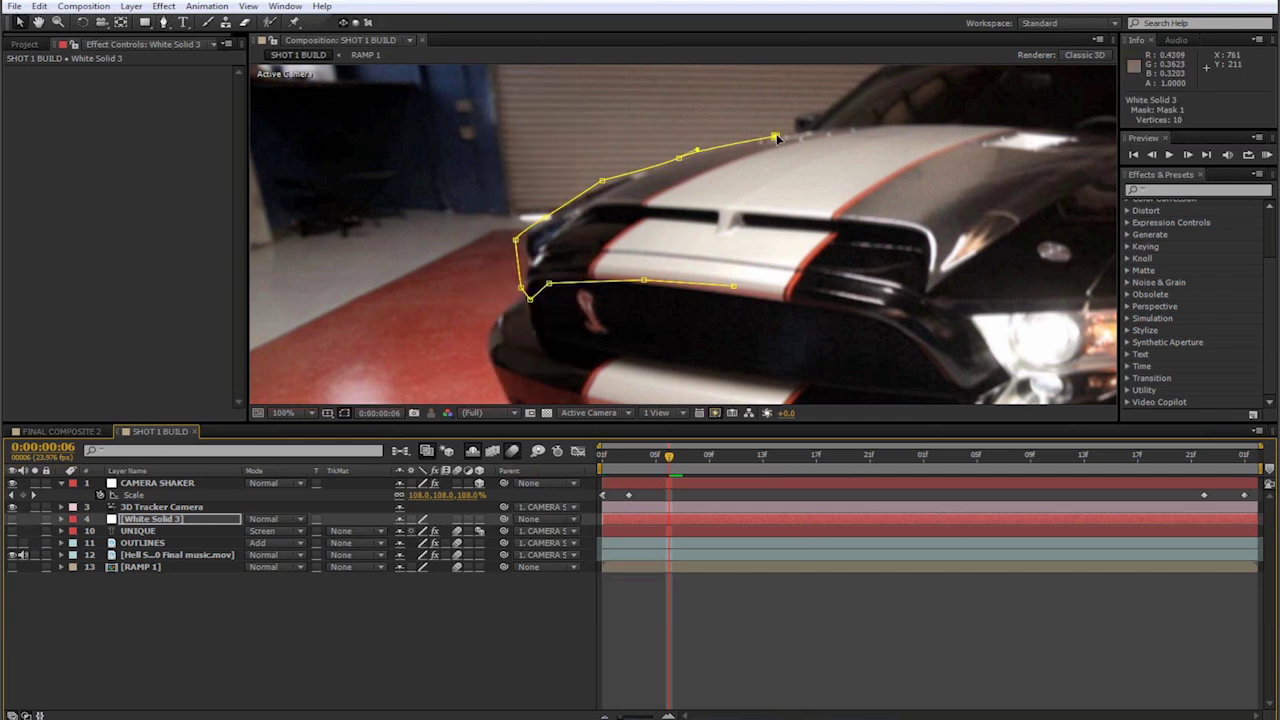
{"action": "left_click_drag", "start_coordinate": [603, 183], "coordinate": [607, 184]}
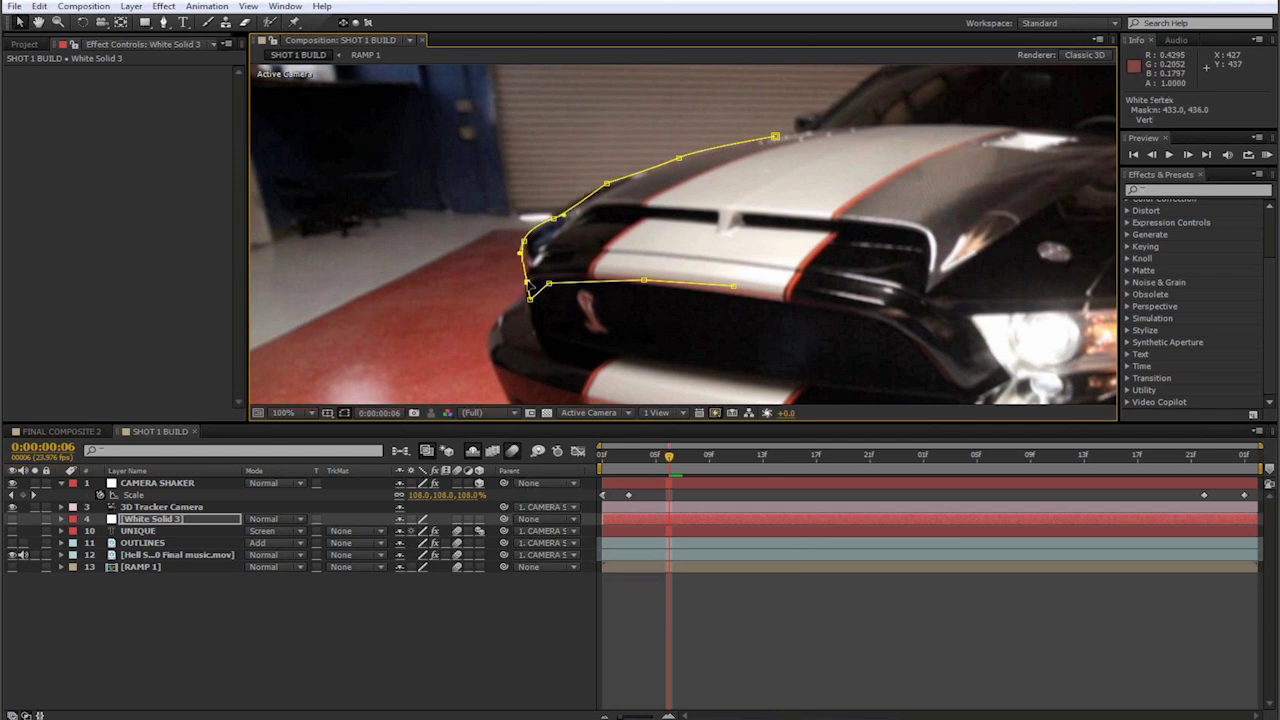
{"action": "left_click_drag", "start_coordinate": [522, 251], "coordinate": [528, 281]}
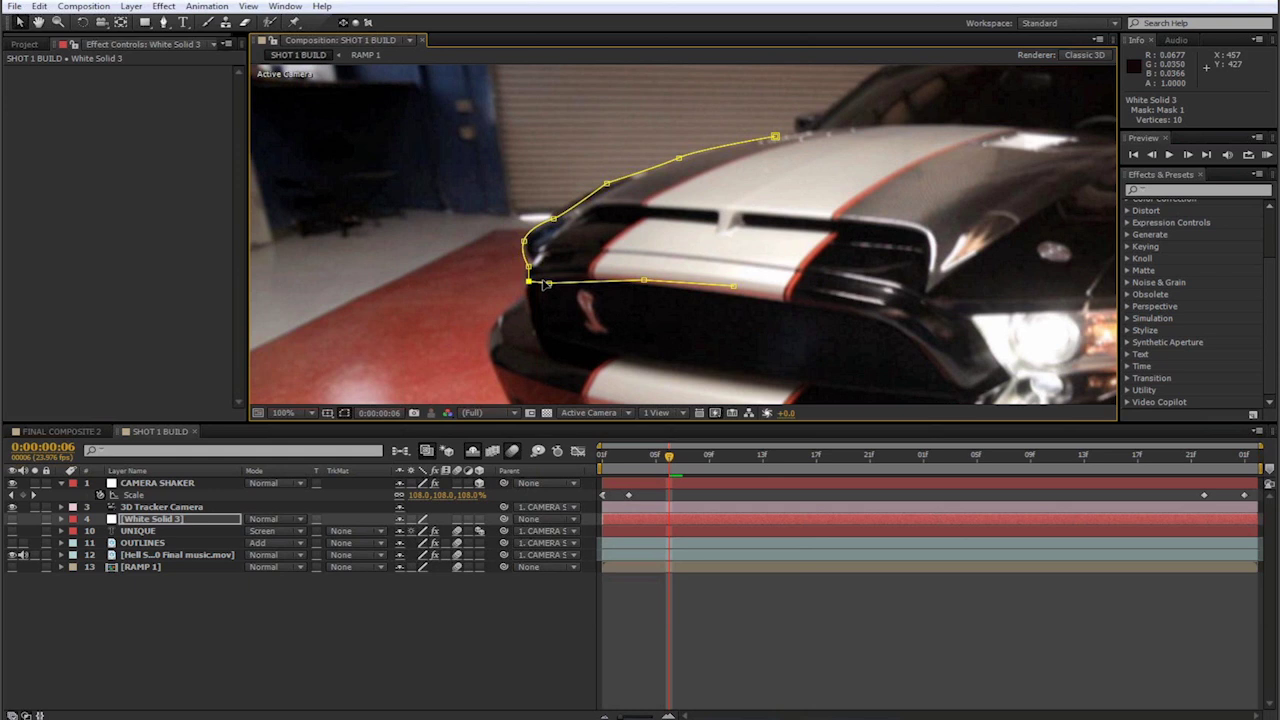
{"action": "left_click", "coordinate": [553, 278]}
{"action": "left_click", "coordinate": [529, 286]}
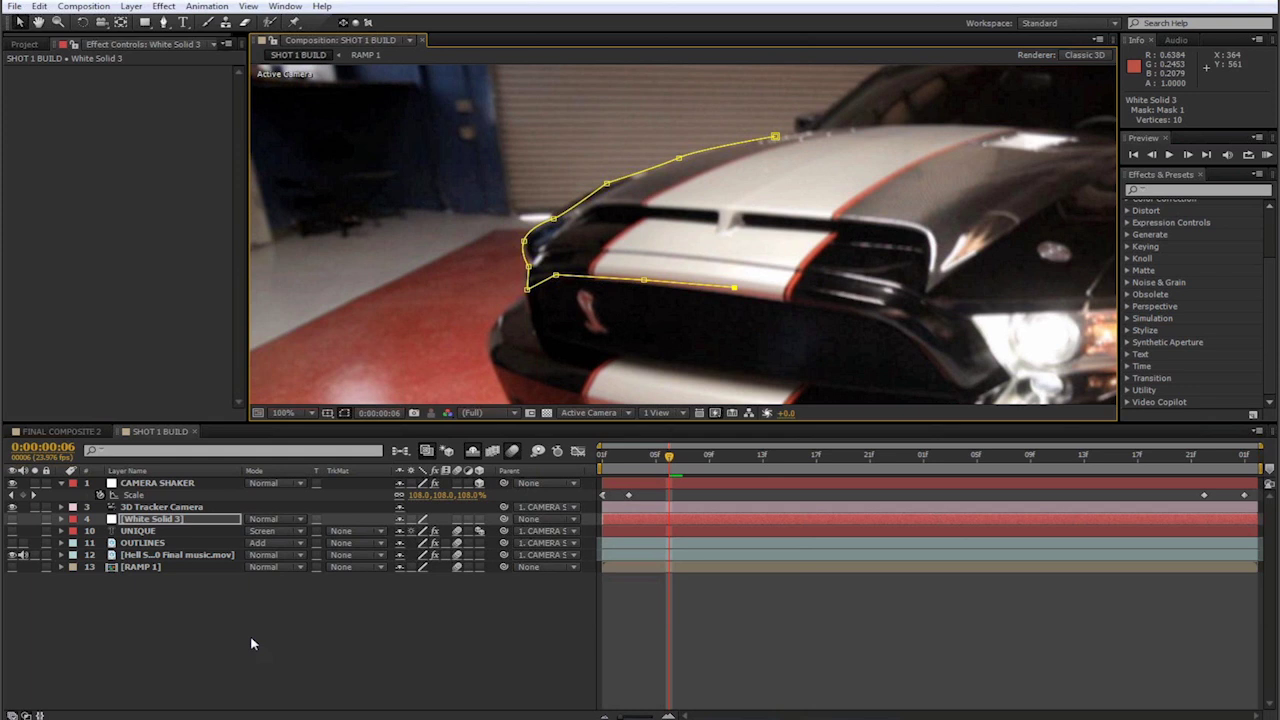
Step: Reveal the white solid's Mask Path and set a keyframe for it at 0:00:00:06
{"action": "left_click", "coordinate": [148, 520]}
{"action": "key", "text": "m"}
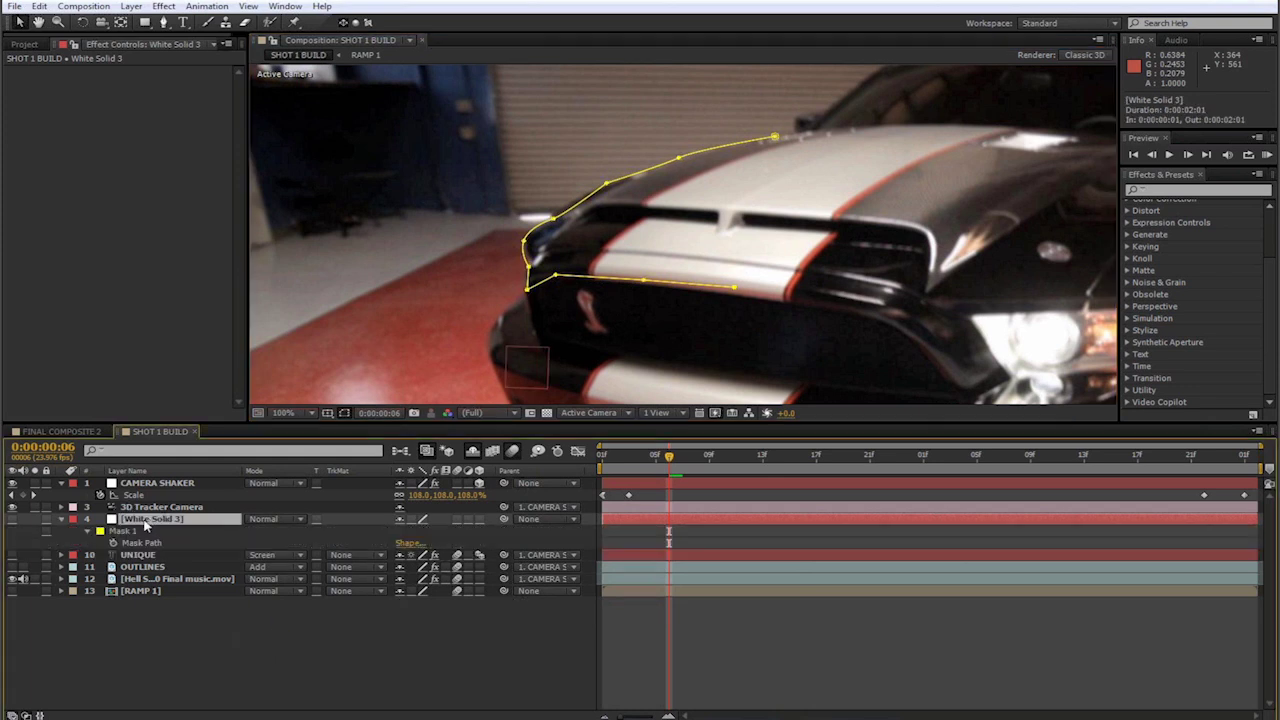
{"action": "left_click", "coordinate": [132, 542]}
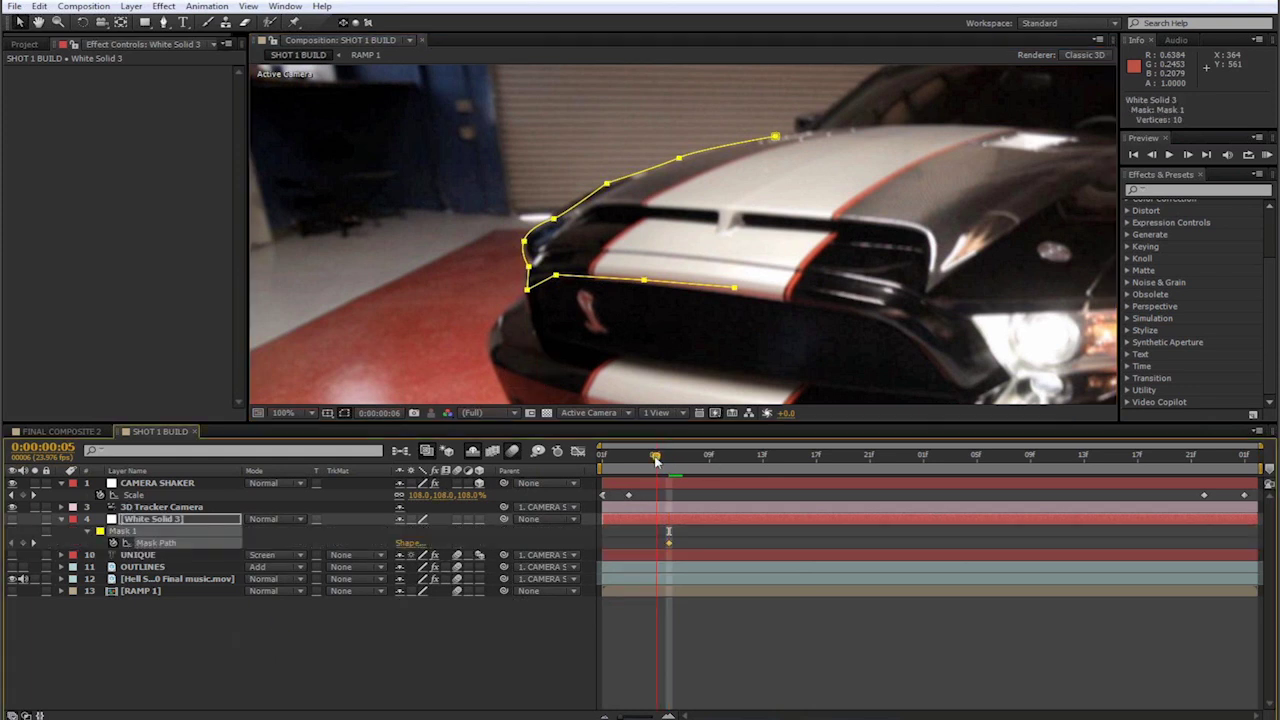
Step: Refit the mask's vertices to the car's hood and grille edges at 0:00:00:01, and check the motion between the Mask Path keyframes
{"action": "left_click_drag", "start_coordinate": [656, 461], "coordinate": [541, 461]}
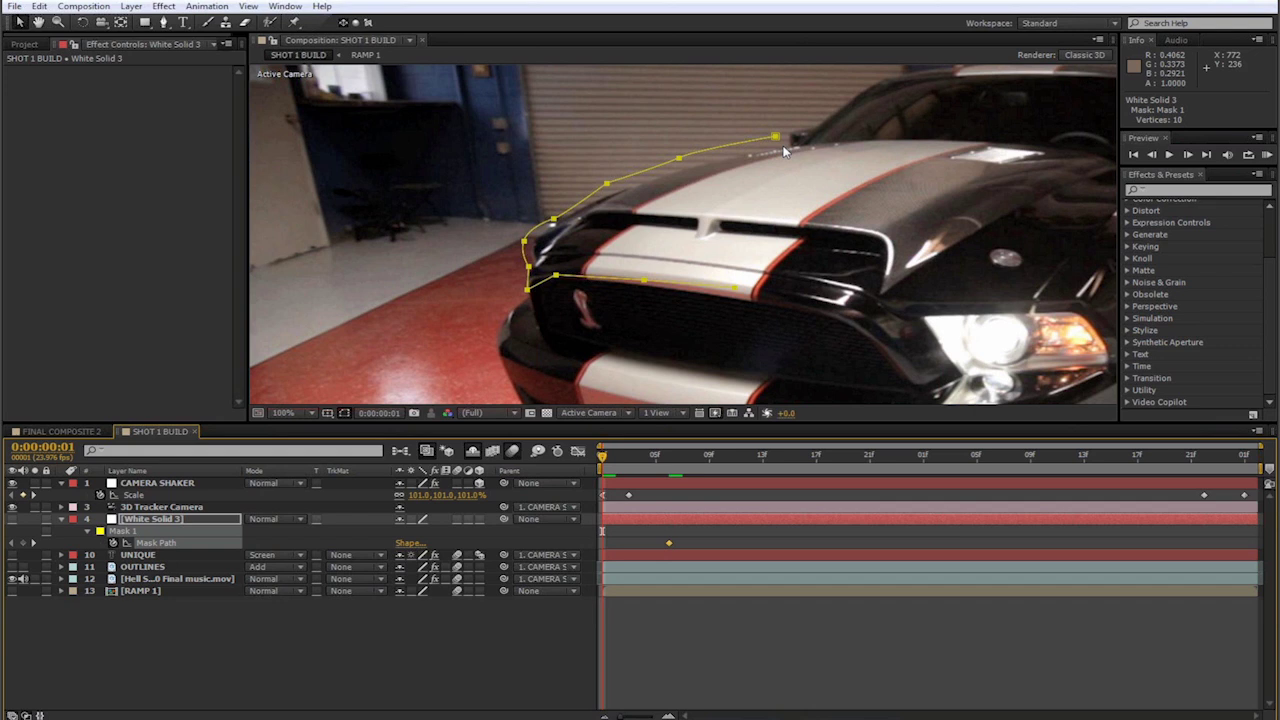
{"action": "left_click", "coordinate": [784, 147]}
{"action": "left_click_drag", "start_coordinate": [775, 136], "coordinate": [784, 146]}
{"action": "left_click_drag", "start_coordinate": [679, 158], "coordinate": [683, 168]}
{"action": "left_click_drag", "start_coordinate": [607, 183], "coordinate": [535, 243]}
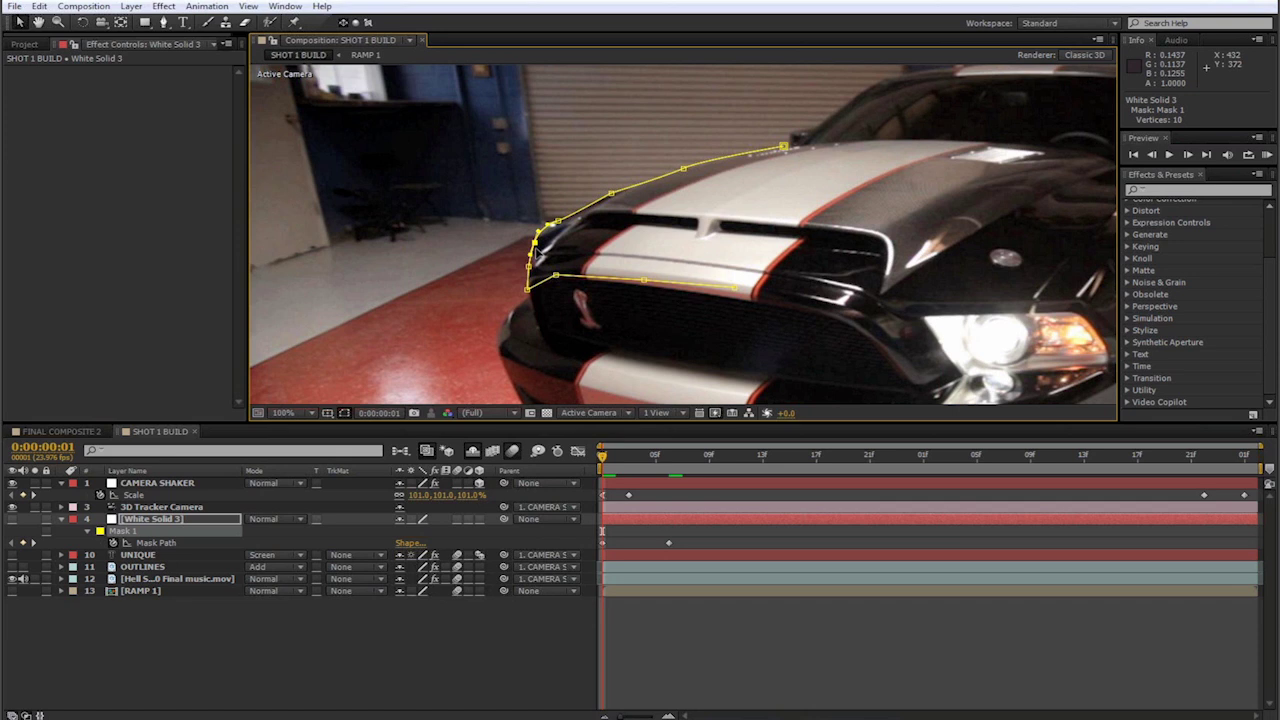
{"action": "left_click_drag", "start_coordinate": [528, 288], "coordinate": [530, 282]}
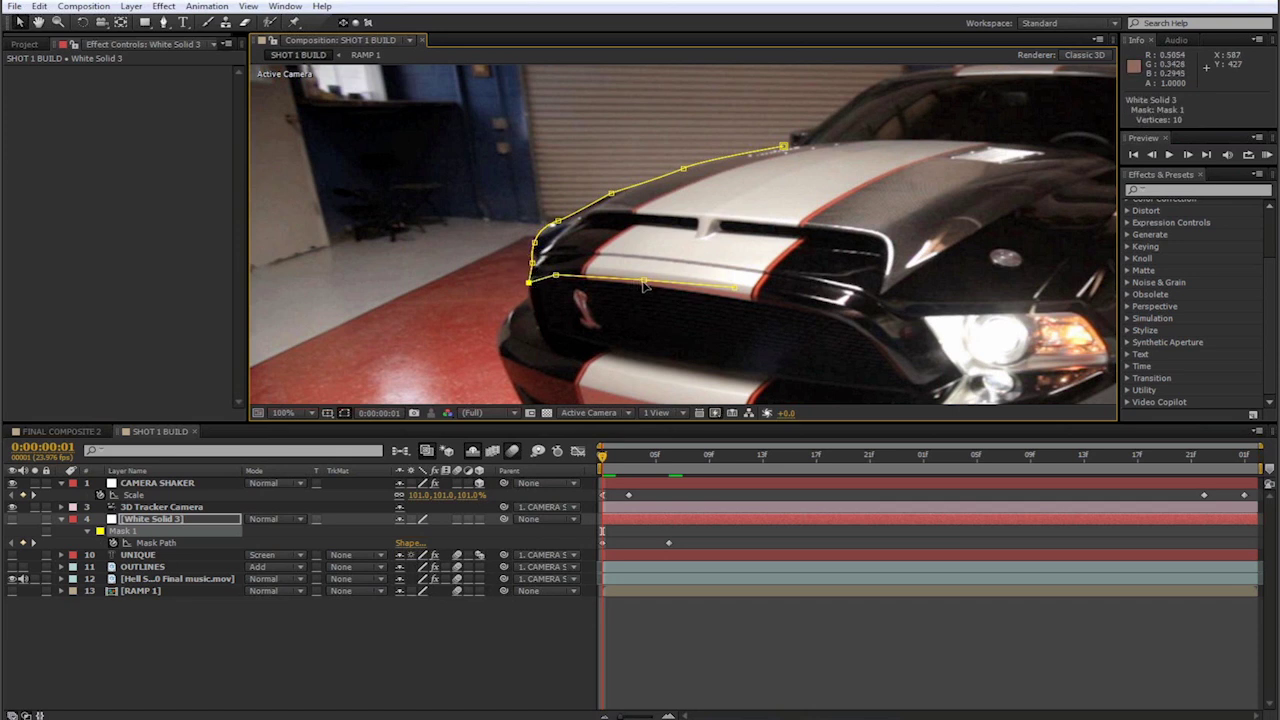
{"action": "left_click_drag", "start_coordinate": [734, 287], "coordinate": [724, 294]}
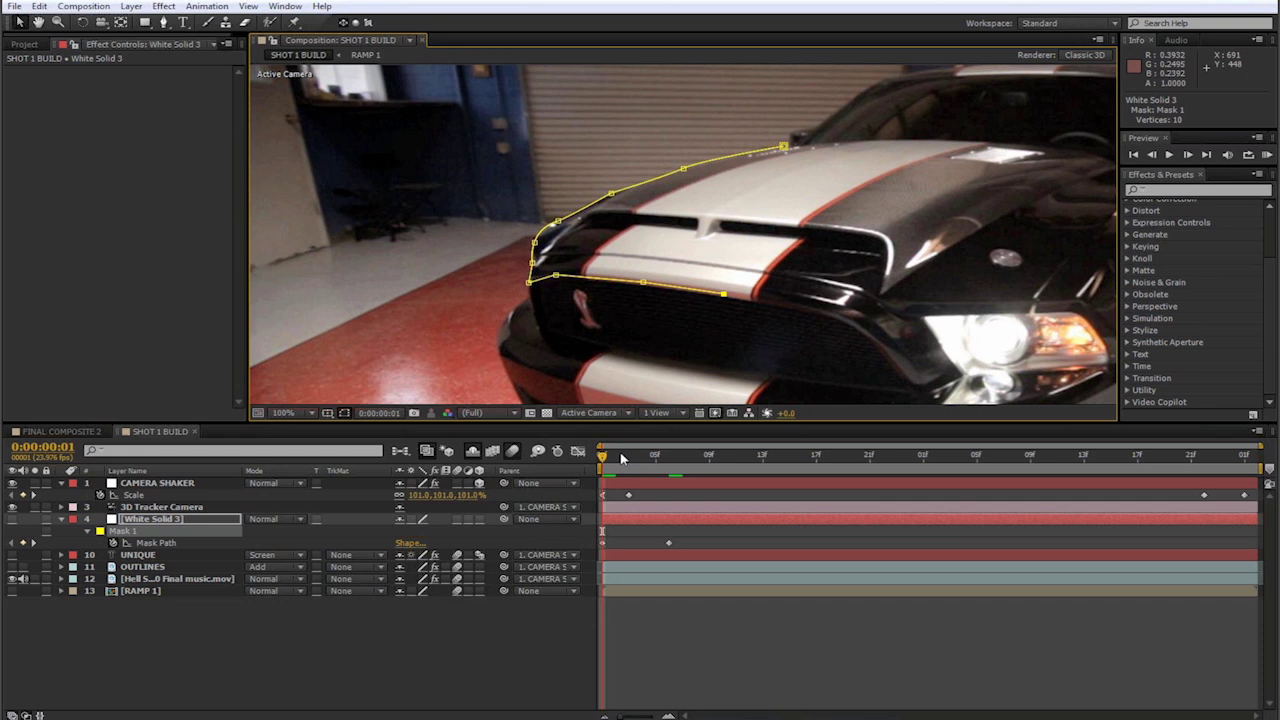
{"action": "mouse_move", "coordinate": [613, 456]}
{"action": "left_mouse_down"}
{"action": "mouse_move", "coordinate": [651, 457]}
{"action": "mouse_move", "coordinate": [604, 474]}
{"action": "mouse_move", "coordinate": [668, 466]}
{"action": "mouse_move", "coordinate": [601, 470]}
{"action": "left_mouse_up"}
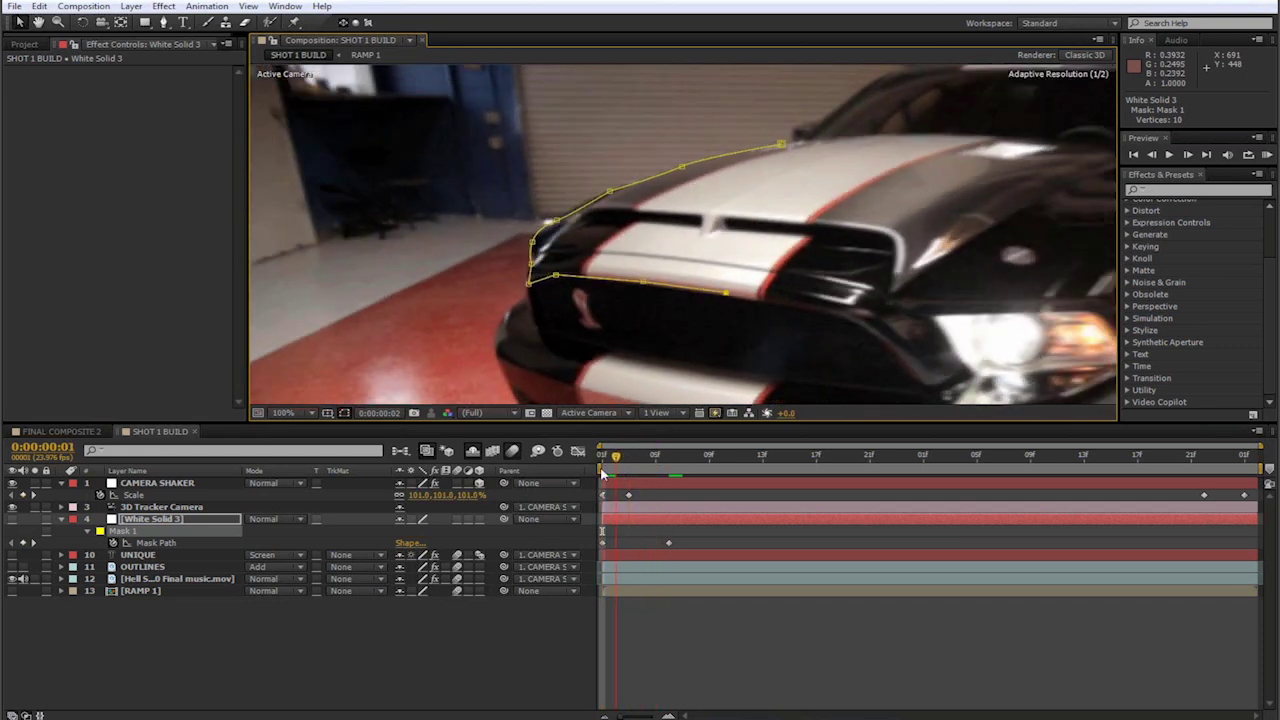
{"action": "left_click", "coordinate": [369, 677]}
Step: Apply the Stroke effect to the white solid with Paint Style set to On Transparent, and make the layer visible
{"action": "left_click", "coordinate": [160, 519]}
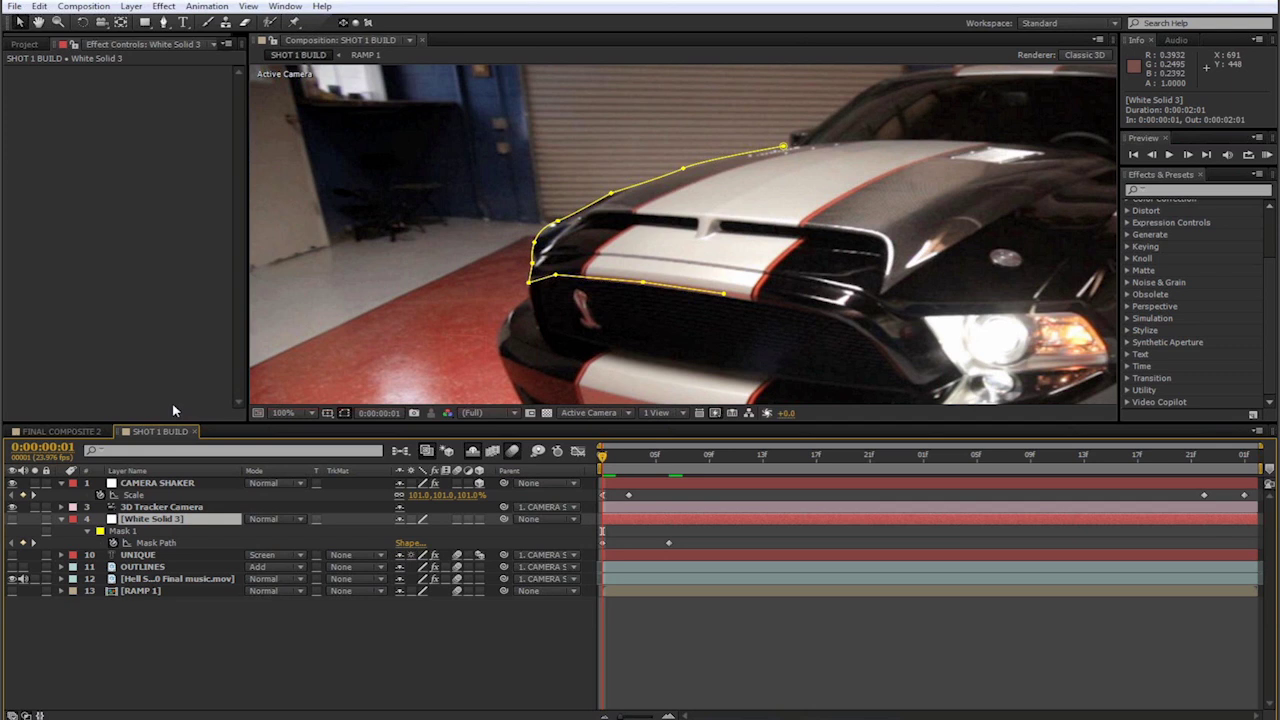
{"action": "right_click", "coordinate": [57, 103]}
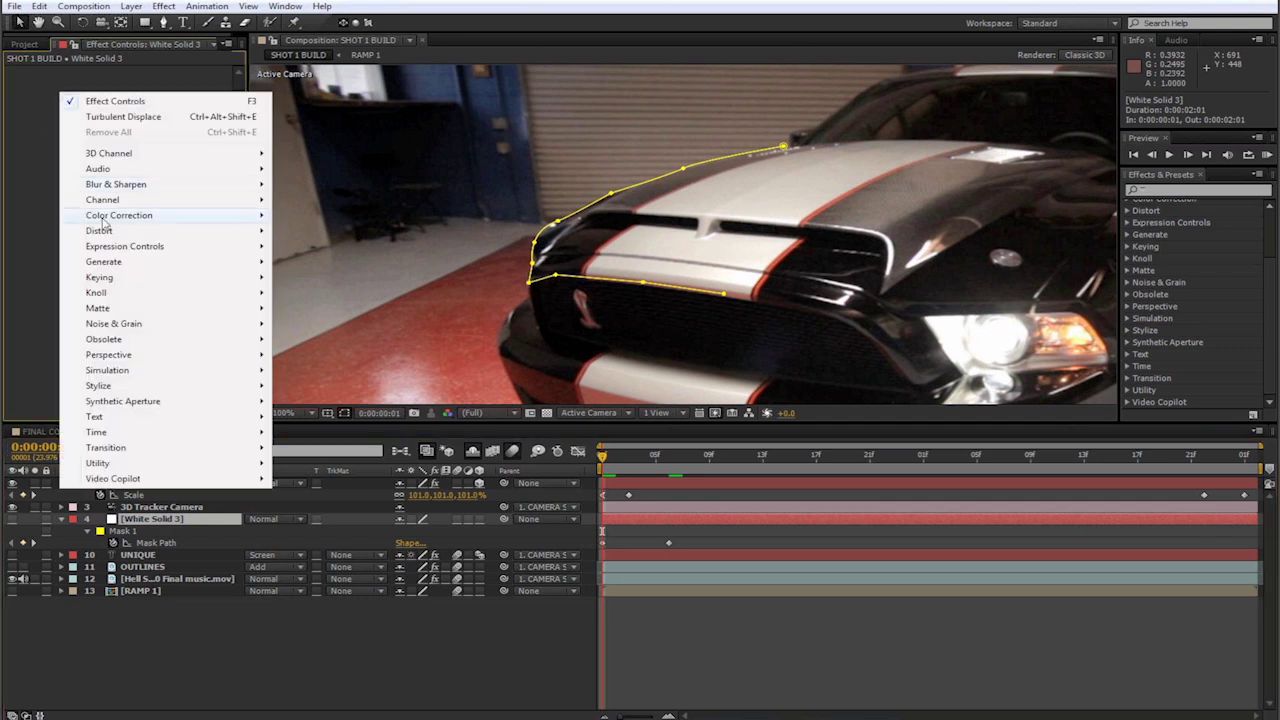
{"action": "mouse_move", "coordinate": [174, 268]}
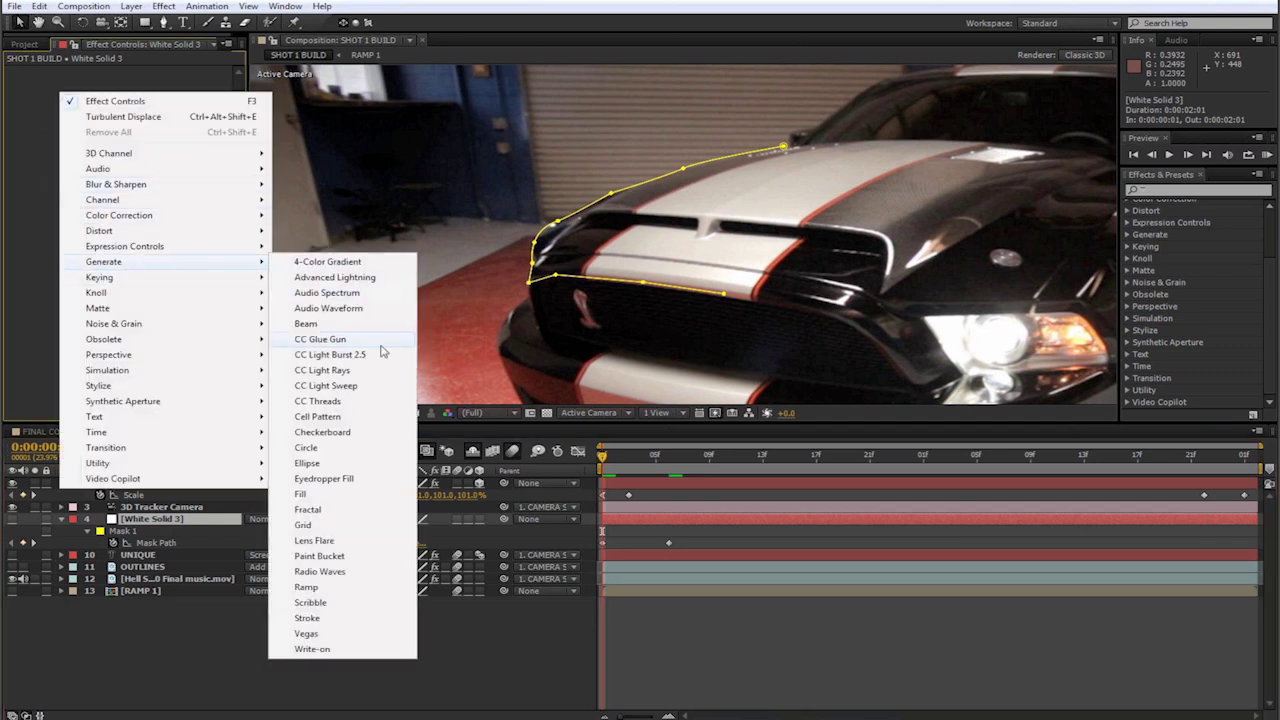
{"action": "left_click", "coordinate": [302, 619]}
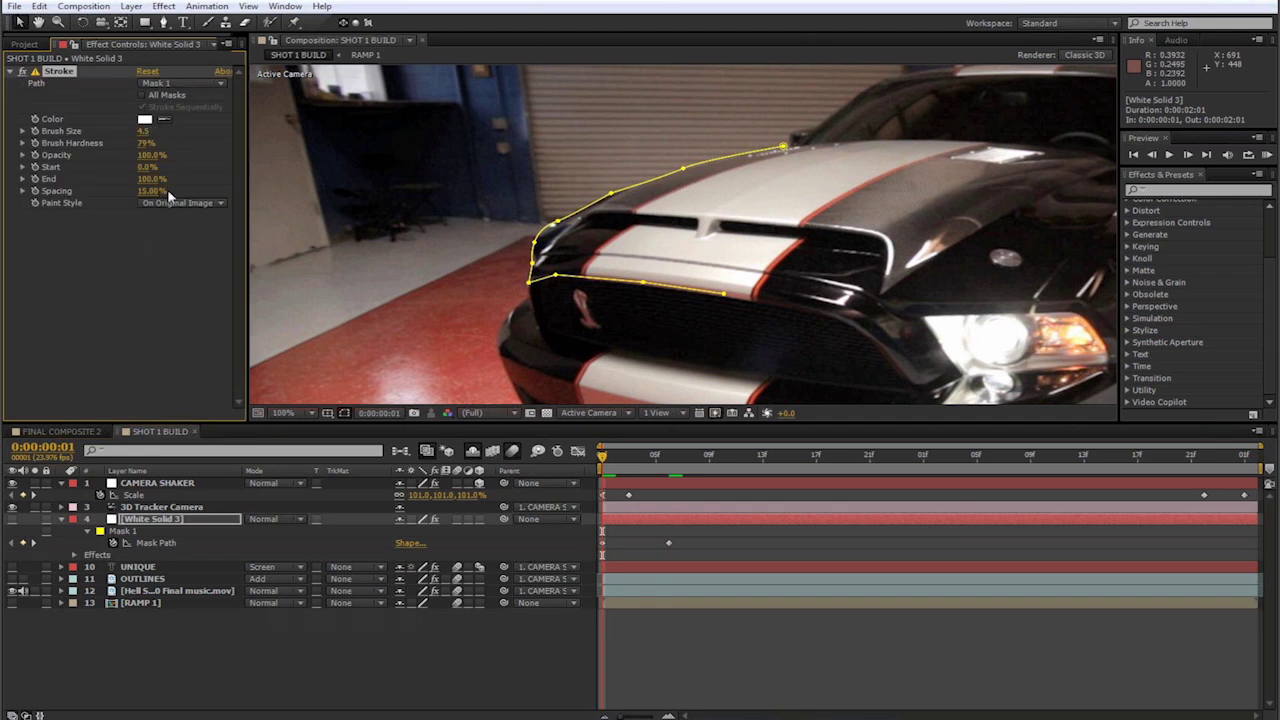
{"action": "left_click", "coordinate": [173, 204]}
{"action": "left_click", "coordinate": [165, 229]}
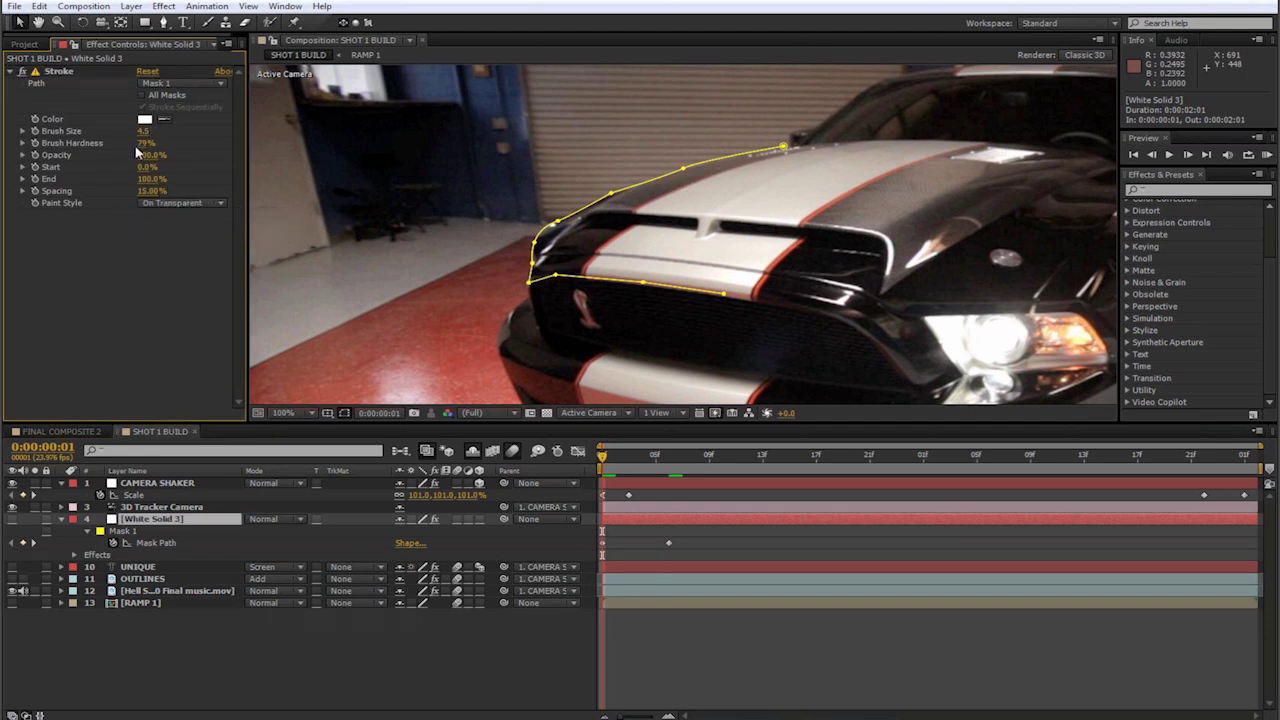
{"action": "left_click", "coordinate": [12, 519]}
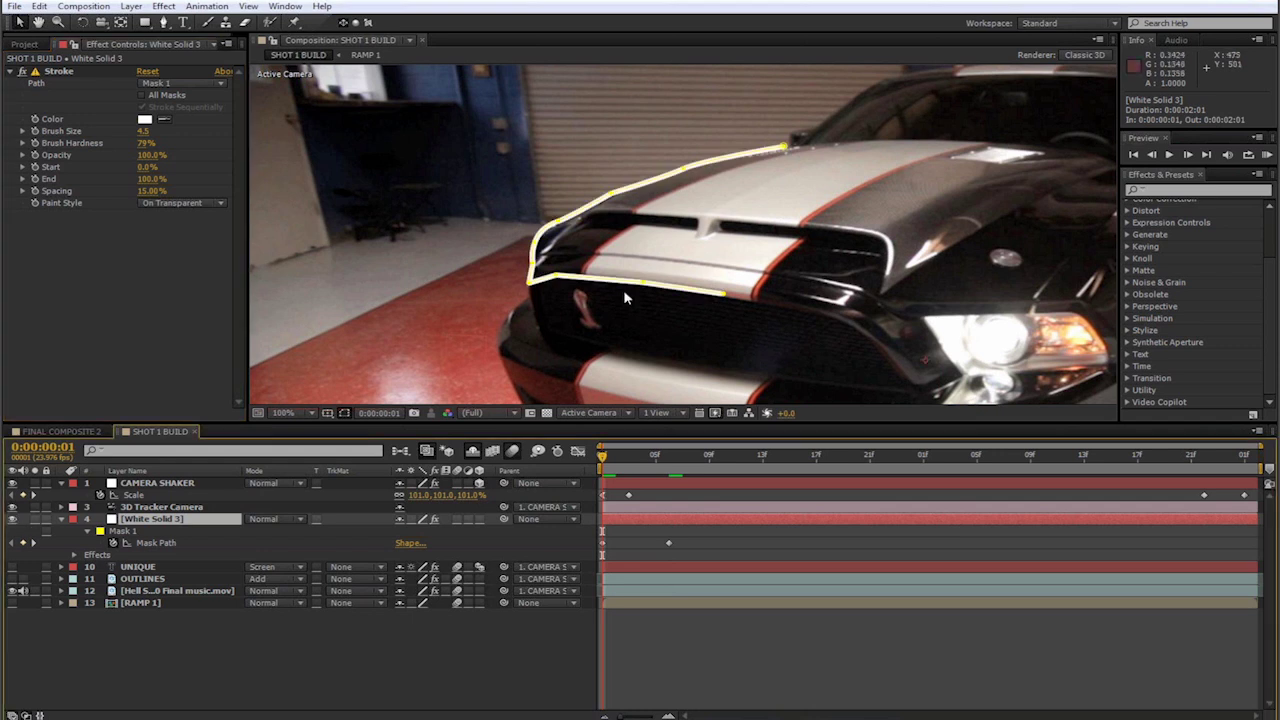
Step: Set the Stroke effect's color on the white solid to light red FF7474, and deselect the layer to view the outline
{"action": "left_click", "coordinate": [145, 120]}
{"action": "left_click", "coordinate": [563, 266]}
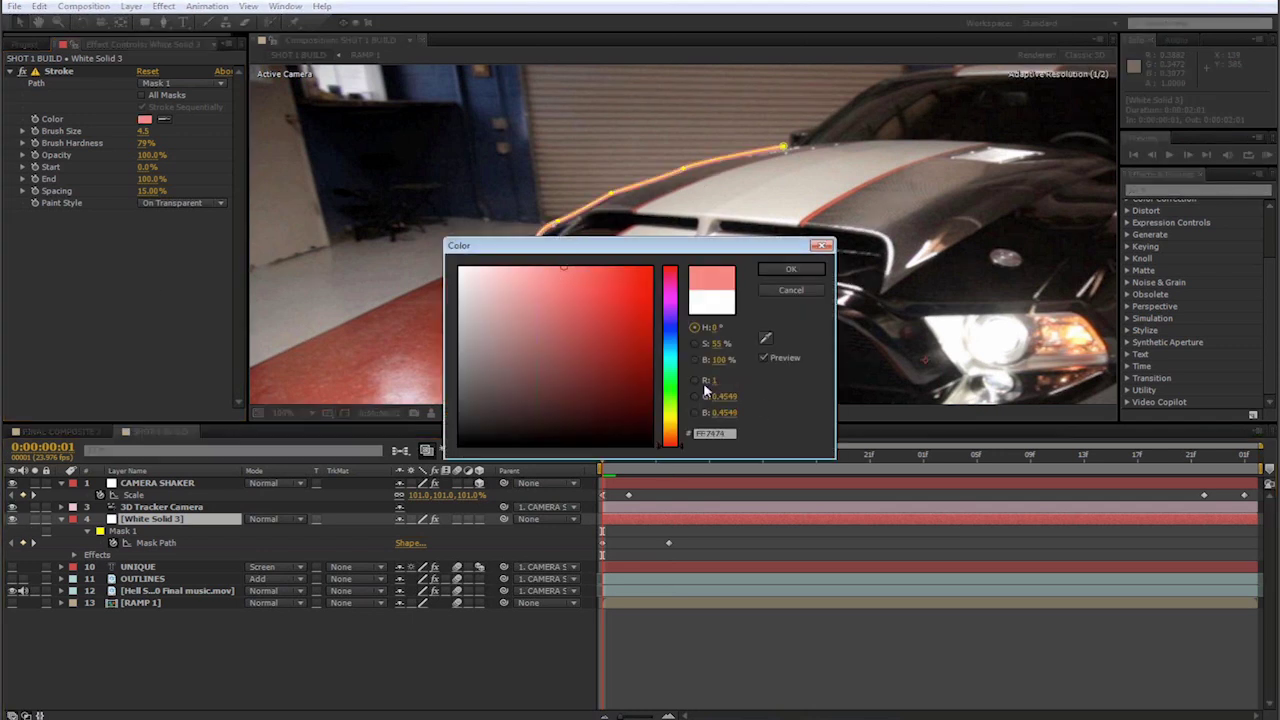
{"action": "left_click", "coordinate": [711, 381]}
{"action": "left_click", "coordinate": [790, 270]}
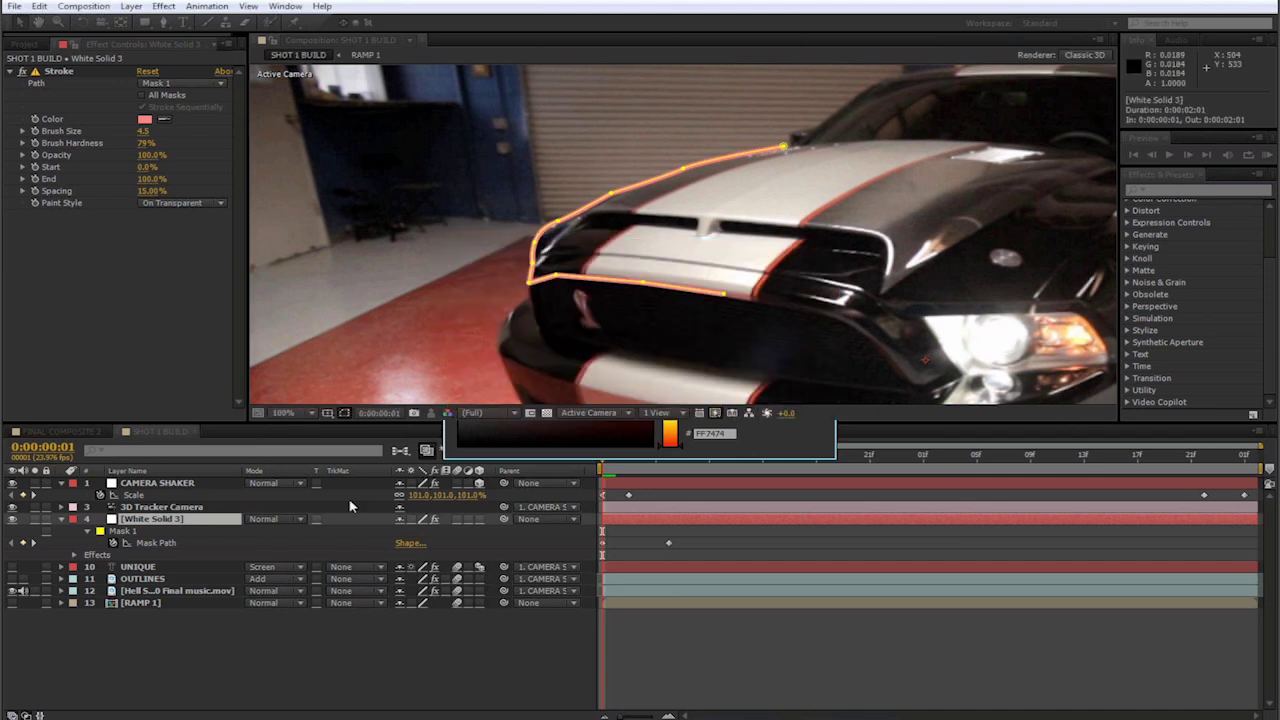
{"action": "left_click_drag", "start_coordinate": [615, 457], "coordinate": [585, 478]}
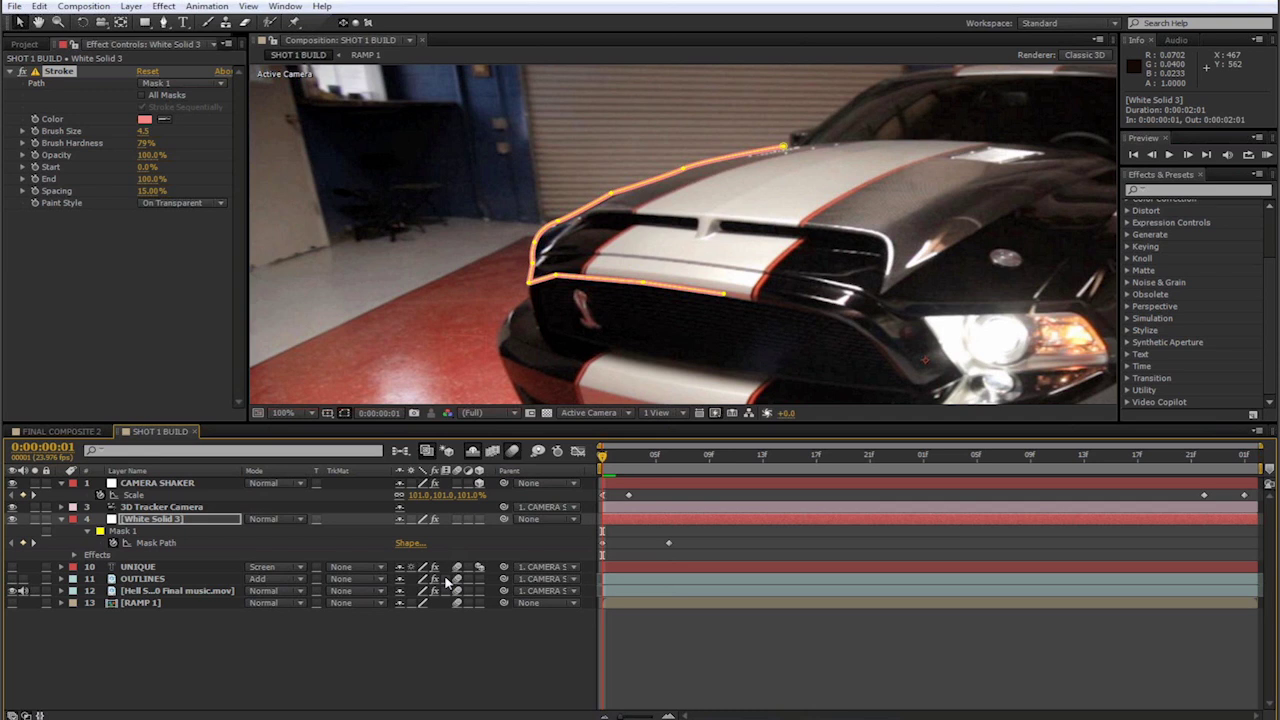
{"action": "left_click", "coordinate": [437, 630]}
{"action": "left_click", "coordinate": [137, 277]}
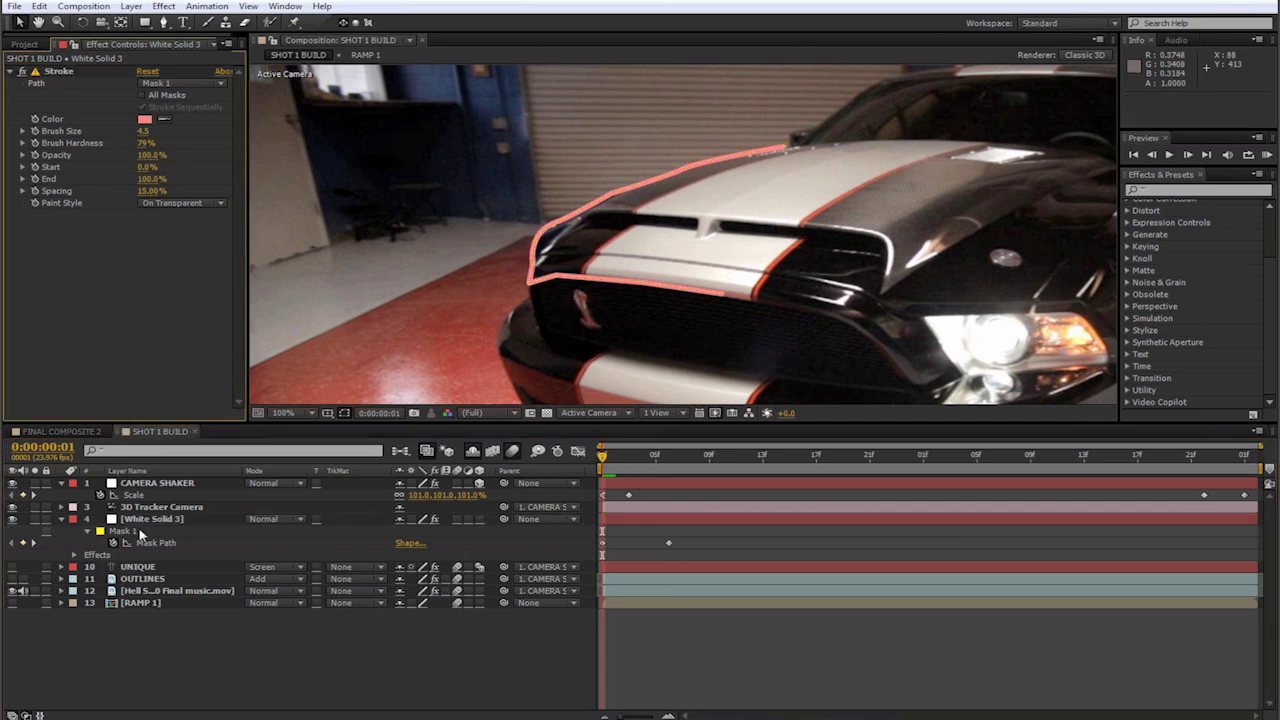
Step: Apply the Turbulent Displace distortion effect to the white solid
{"action": "left_click", "coordinate": [143, 522]}
{"action": "right_click", "coordinate": [130, 254]}
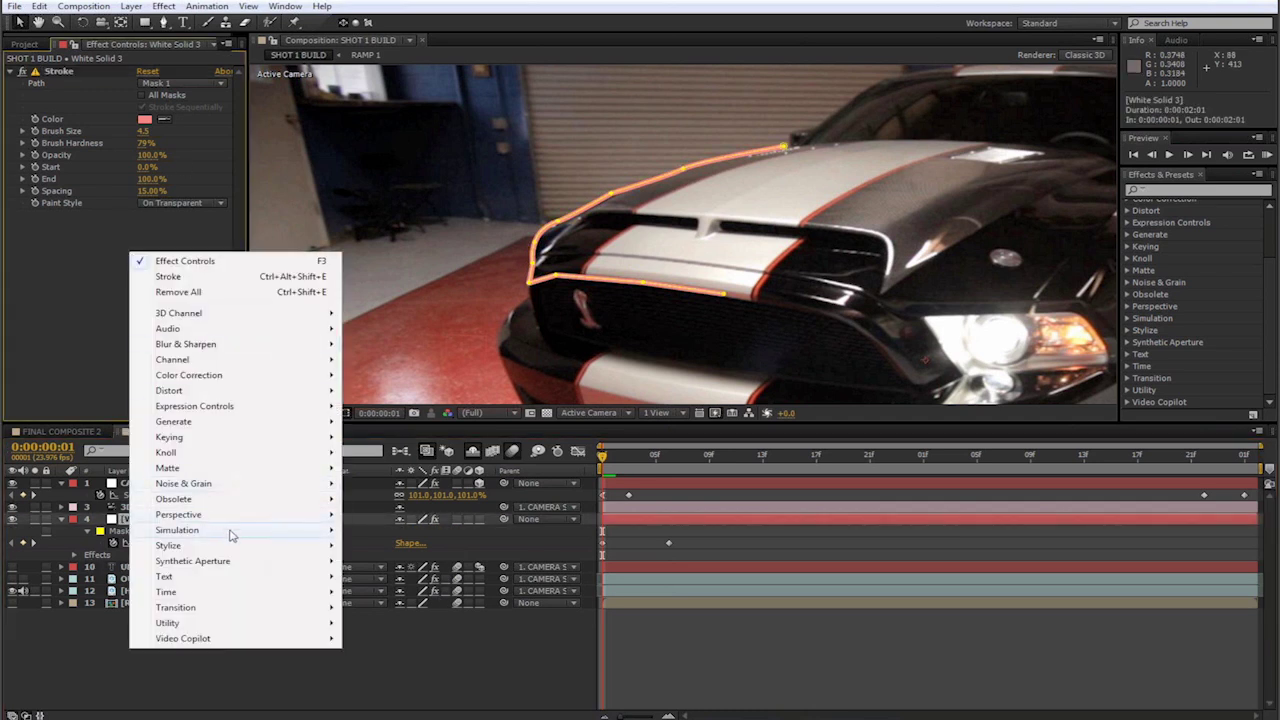
{"action": "mouse_move", "coordinate": [276, 392]}
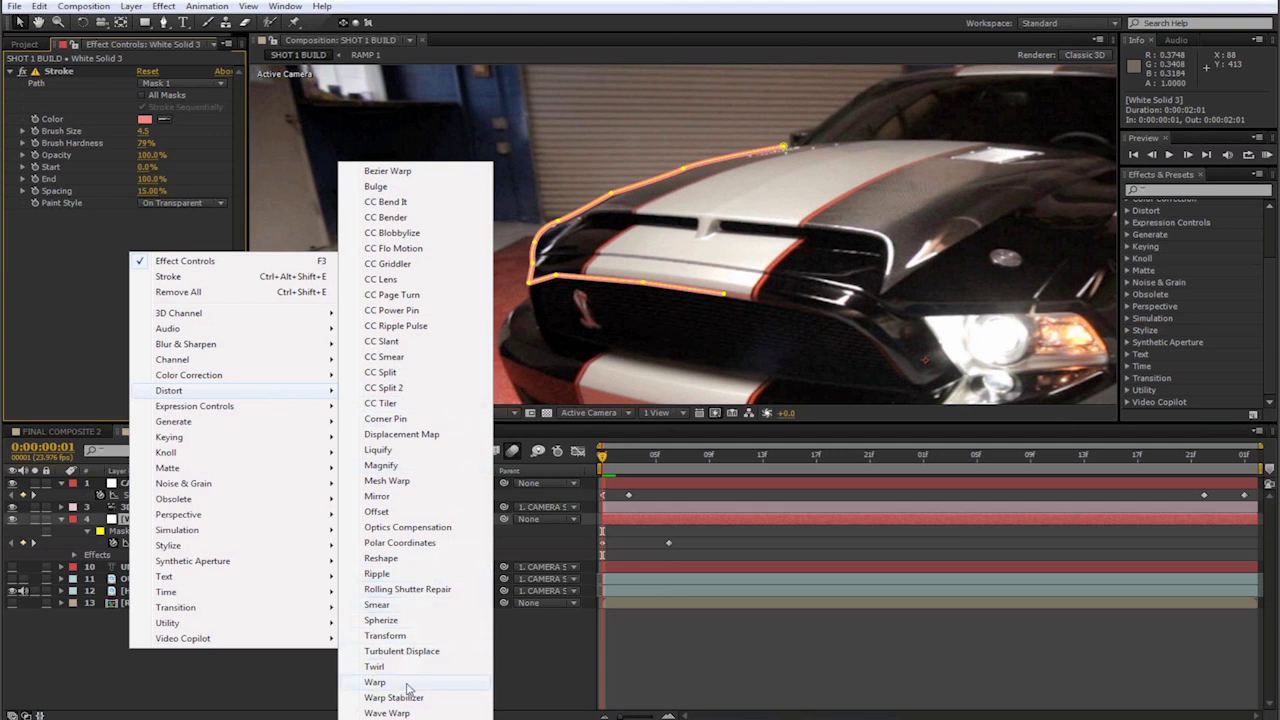
{"action": "left_click", "coordinate": [406, 651]}
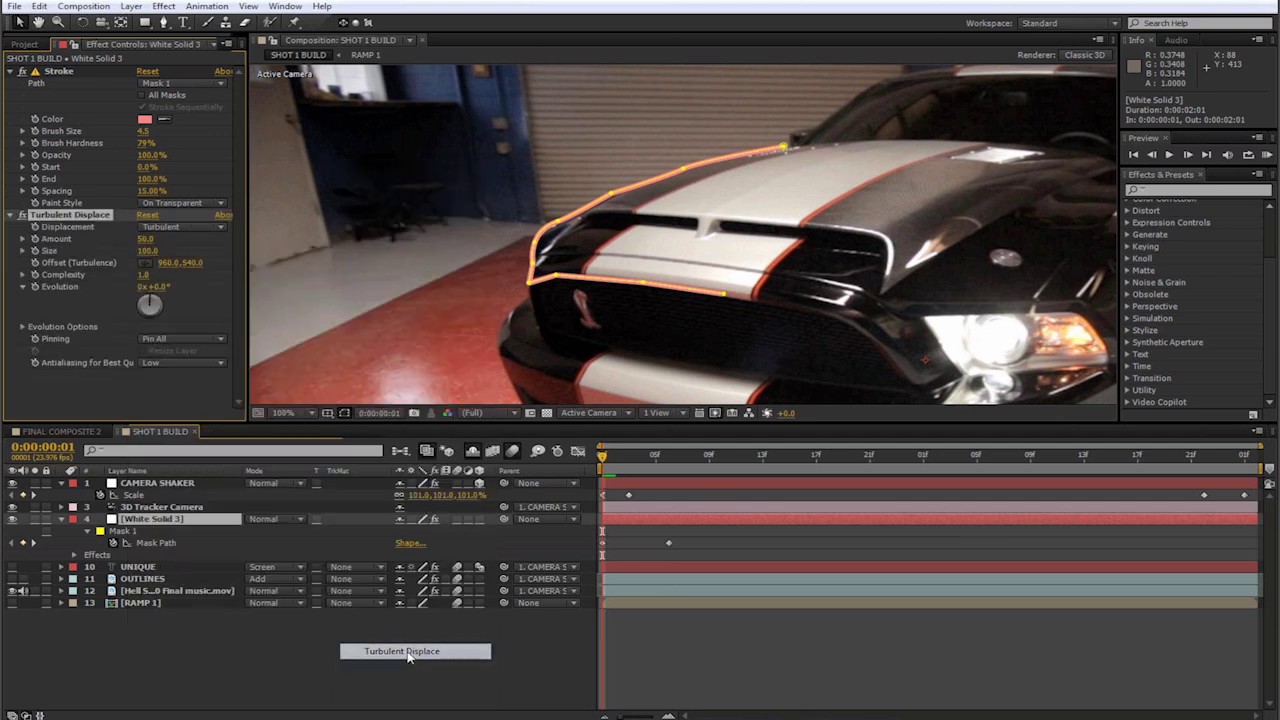
Step: Apply Roughen Edges to the white solid, place it ahead of Turbulent Displace, and switch Turbulent Displace off
{"action": "right_click", "coordinate": [40, 230]}
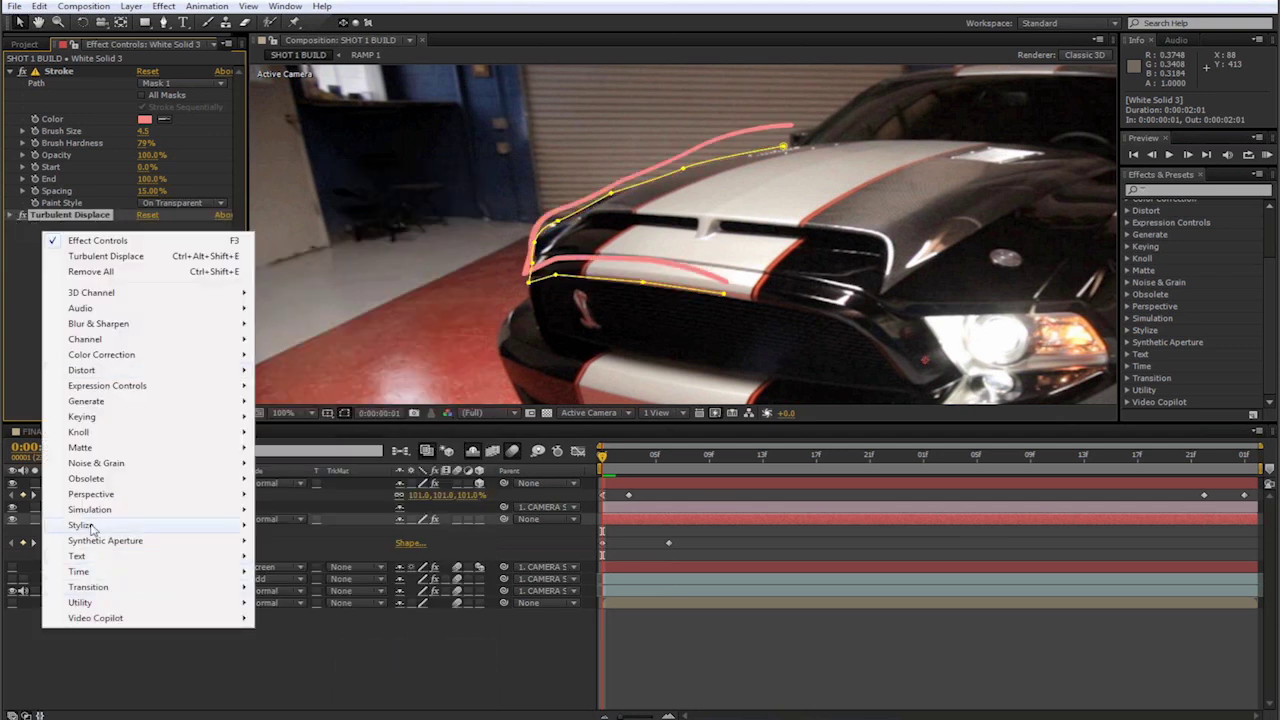
{"action": "mouse_move", "coordinate": [150, 525]}
{"action": "left_click", "coordinate": [345, 466]}
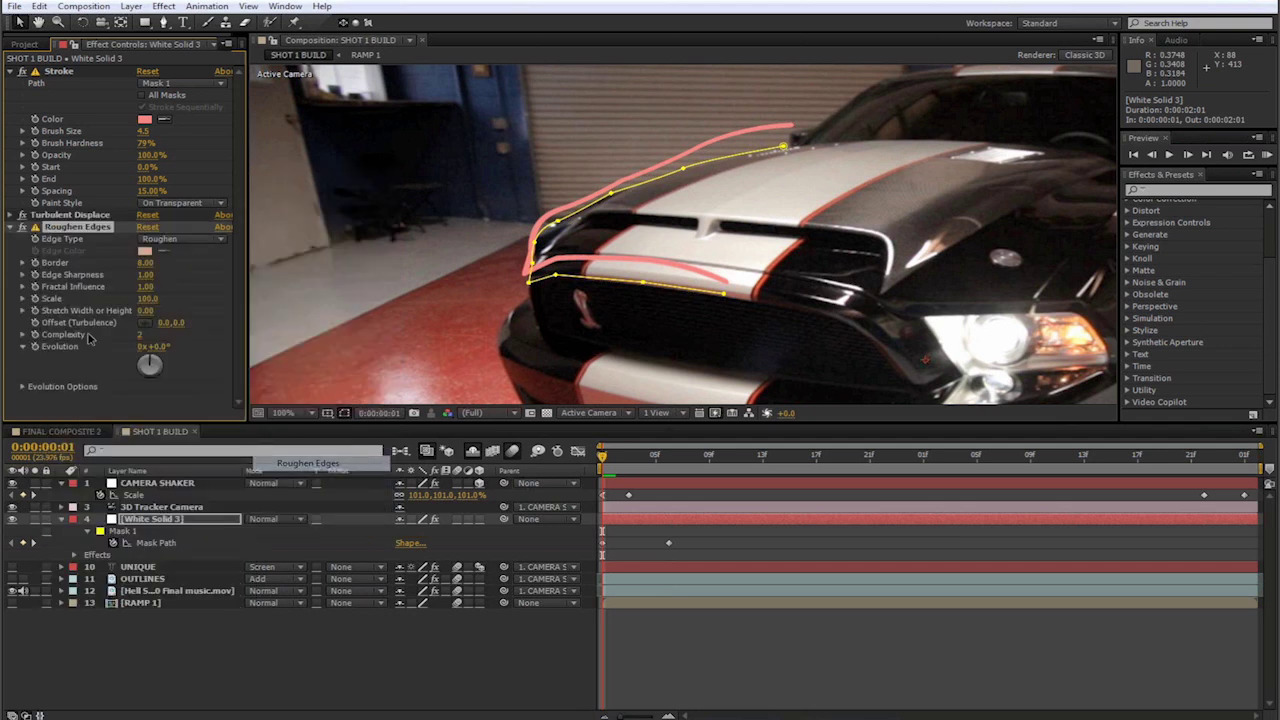
{"action": "left_click_drag", "start_coordinate": [57, 216], "coordinate": [70, 224]}
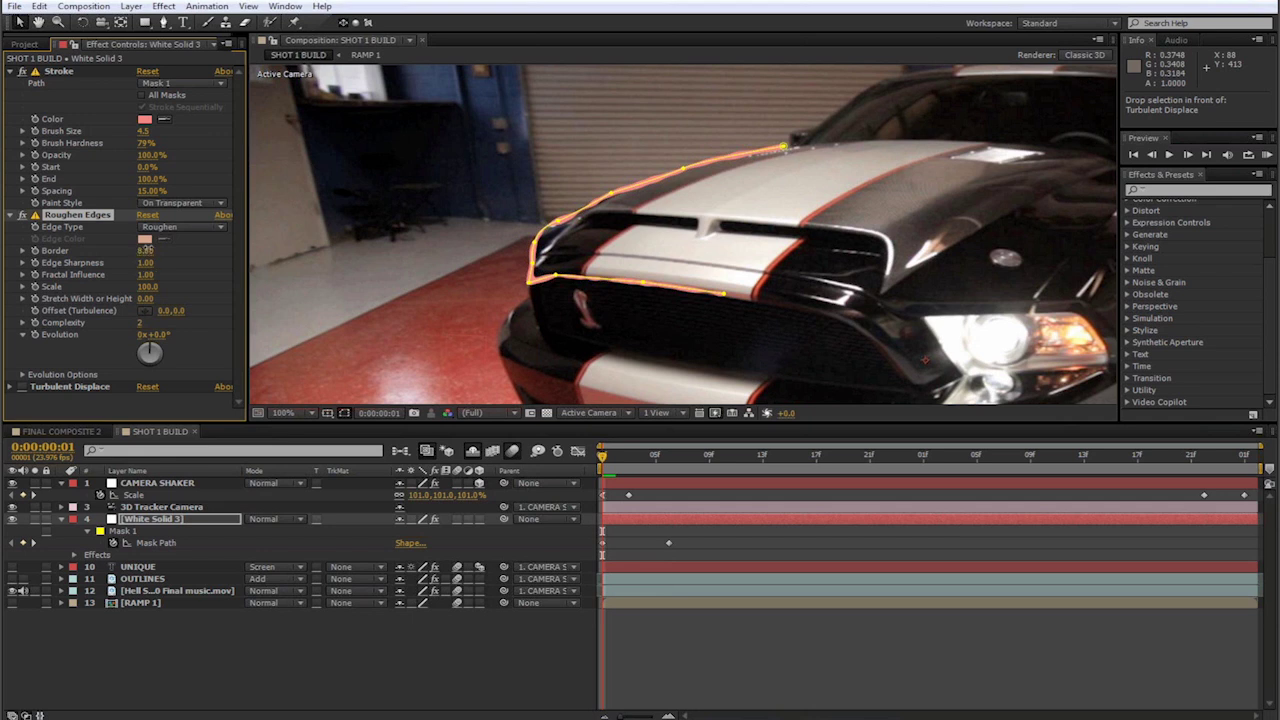
Step: Set Roughen Edges to a Scale of 24 and a Border of 6.20, and check the outline's edge up close
{"action": "mouse_move", "coordinate": [147, 249]}
{"action": "left_mouse_down"}
{"action": "mouse_move", "coordinate": [140, 293]}
{"action": "mouse_move", "coordinate": [107, 298]}
{"action": "left_mouse_up"}
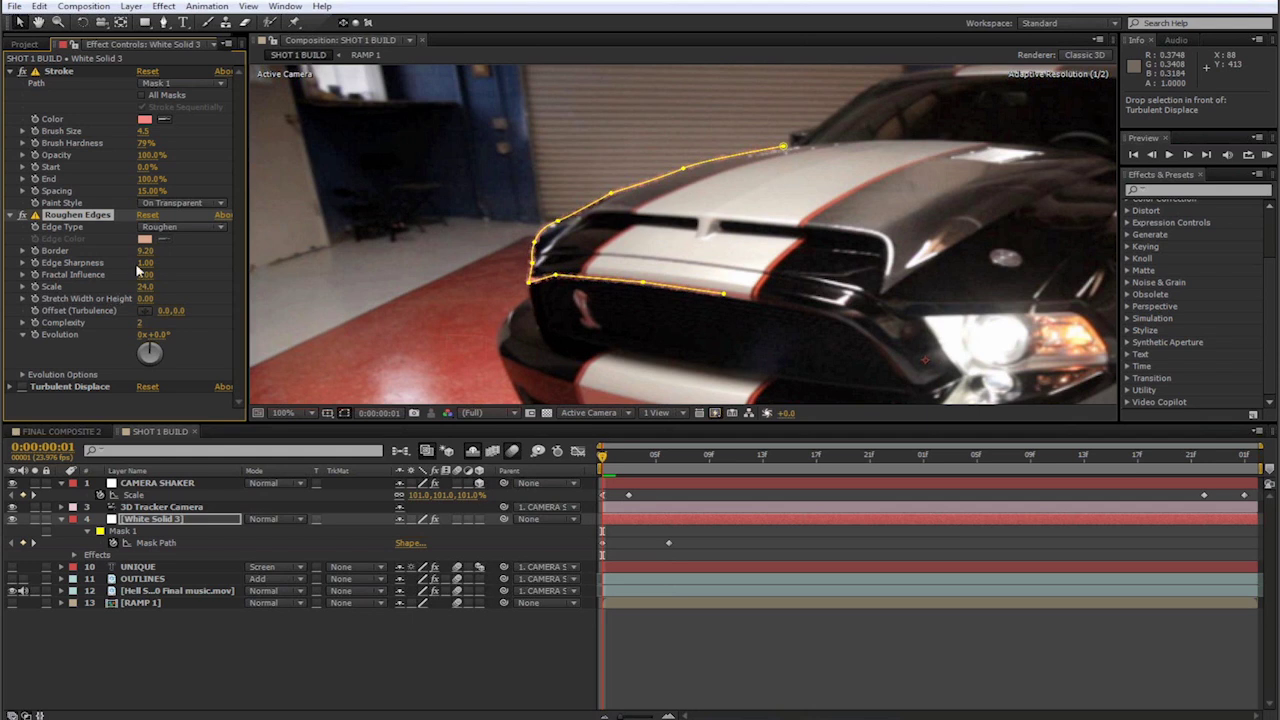
{"action": "key", "text": "period"}
{"action": "key", "text": "period"}
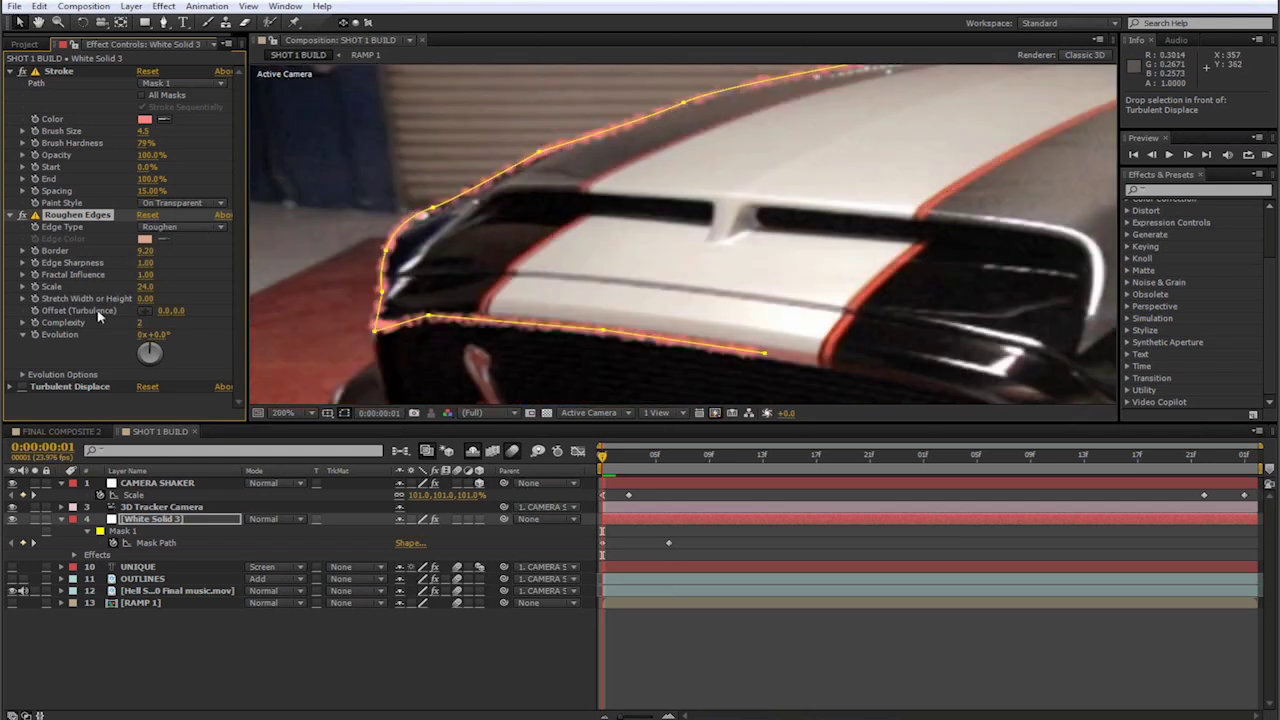
{"action": "left_click_drag", "start_coordinate": [125, 256], "coordinate": [110, 261]}
{"action": "left_click", "coordinate": [335, 633]}
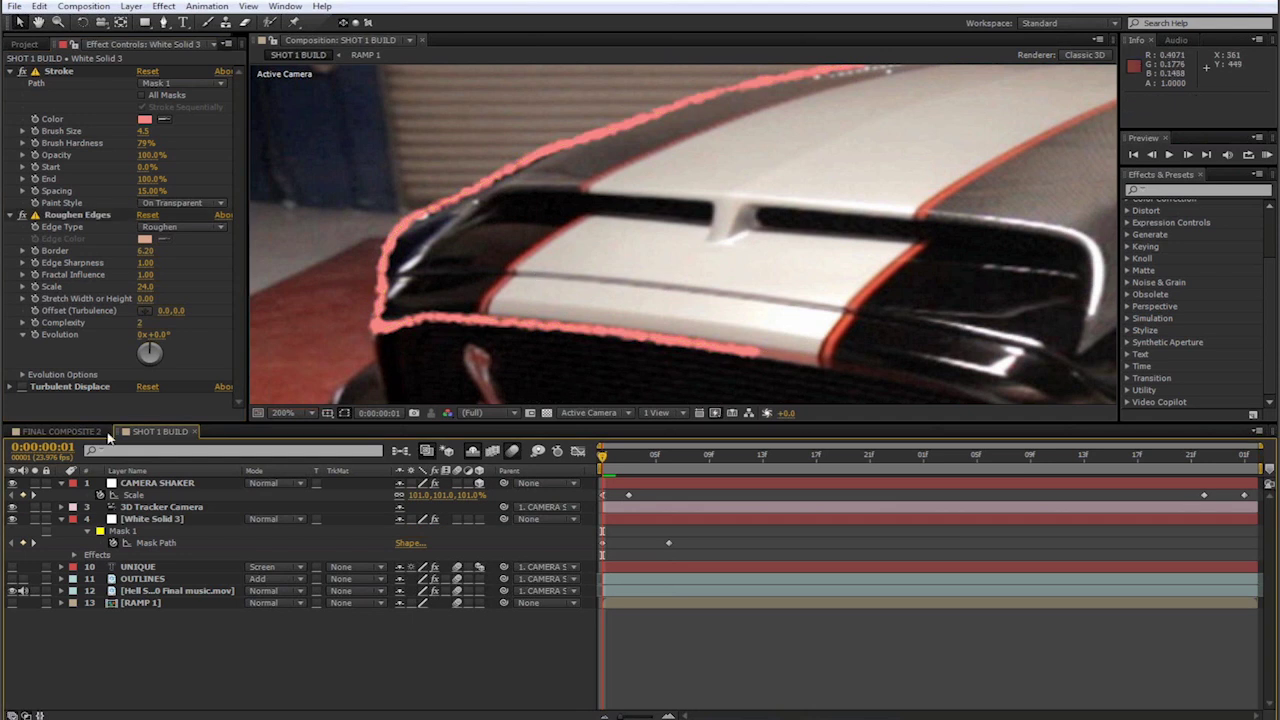
Step: Switch Turbulent Displace back on and set its Amount to 44 and Size to 29
{"action": "left_click", "coordinate": [10, 216]}
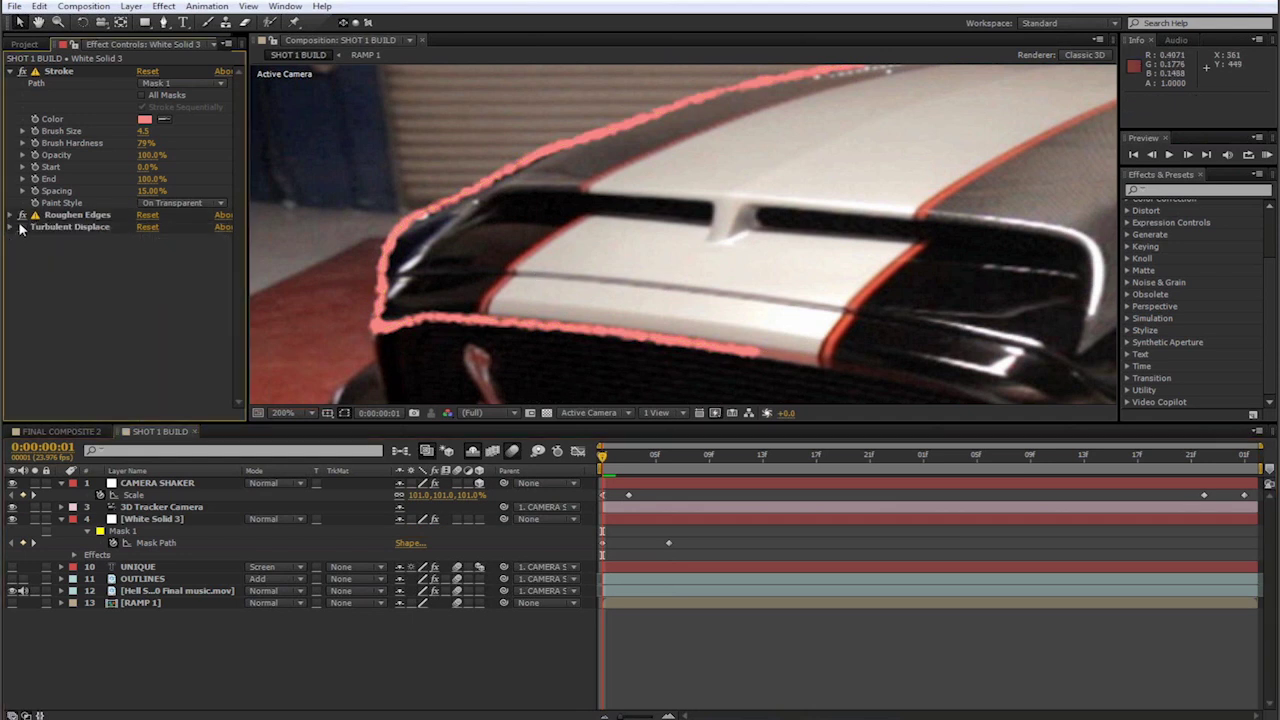
{"action": "left_click", "coordinate": [21, 227]}
{"action": "key", "text": "comma"}
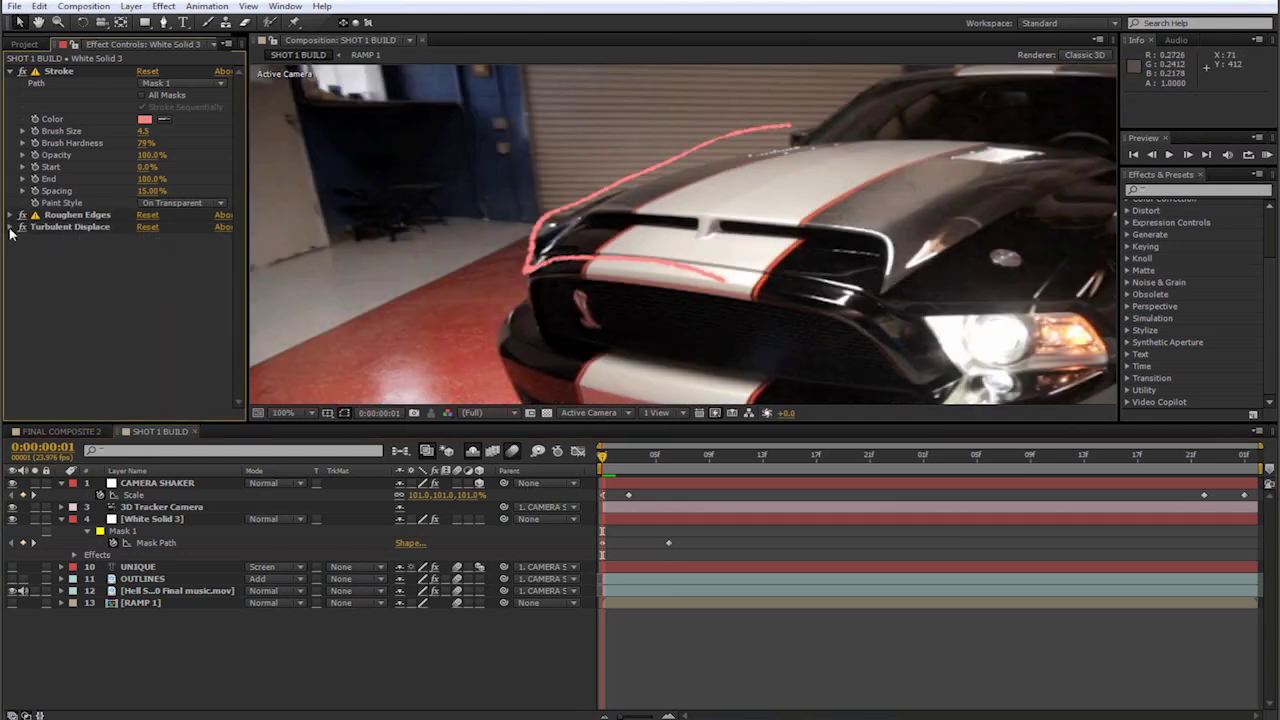
{"action": "left_click", "coordinate": [10, 228]}
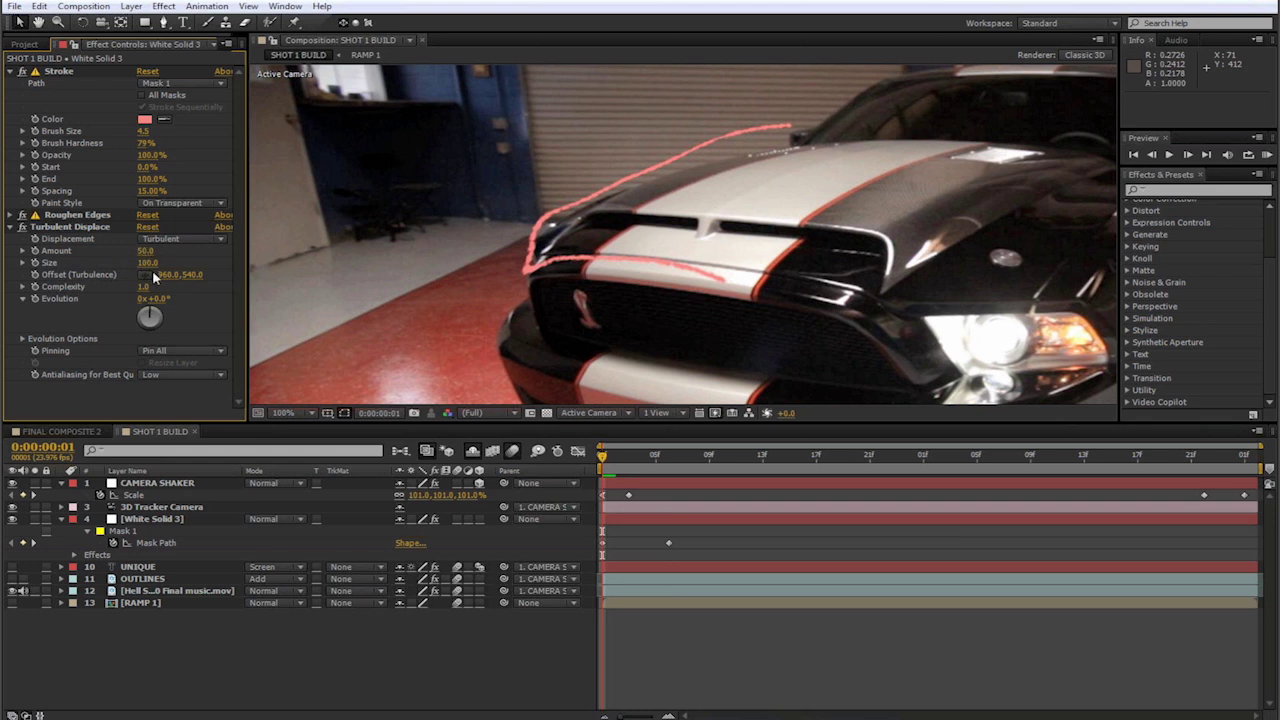
{"action": "type", "text": "40"}
{"action": "key", "text": "Return"}
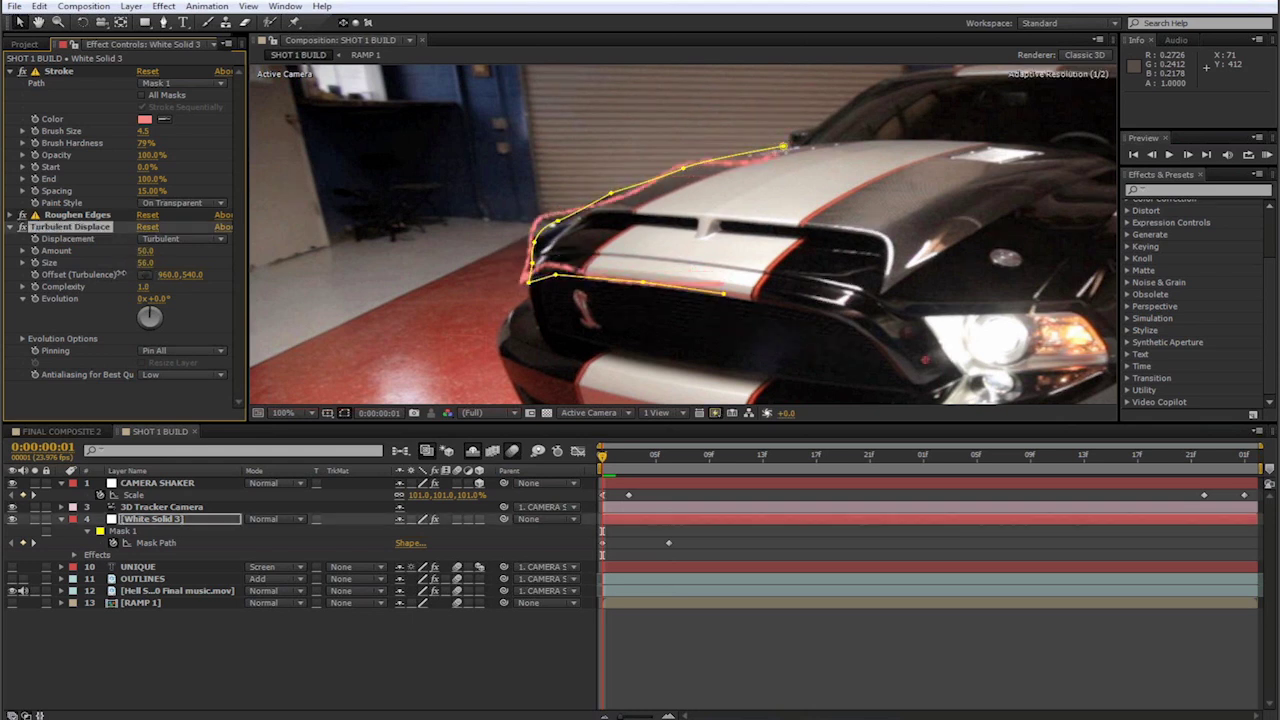
{"action": "mouse_move", "coordinate": [114, 276]}
{"action": "left_mouse_down"}
{"action": "mouse_move", "coordinate": [100, 283]}
{"action": "mouse_move", "coordinate": [113, 275]}
{"action": "mouse_move", "coordinate": [121, 290]}
{"action": "mouse_move", "coordinate": [154, 253]}
{"action": "mouse_move", "coordinate": [126, 257]}
{"action": "mouse_move", "coordinate": [142, 256]}
{"action": "left_mouse_up"}
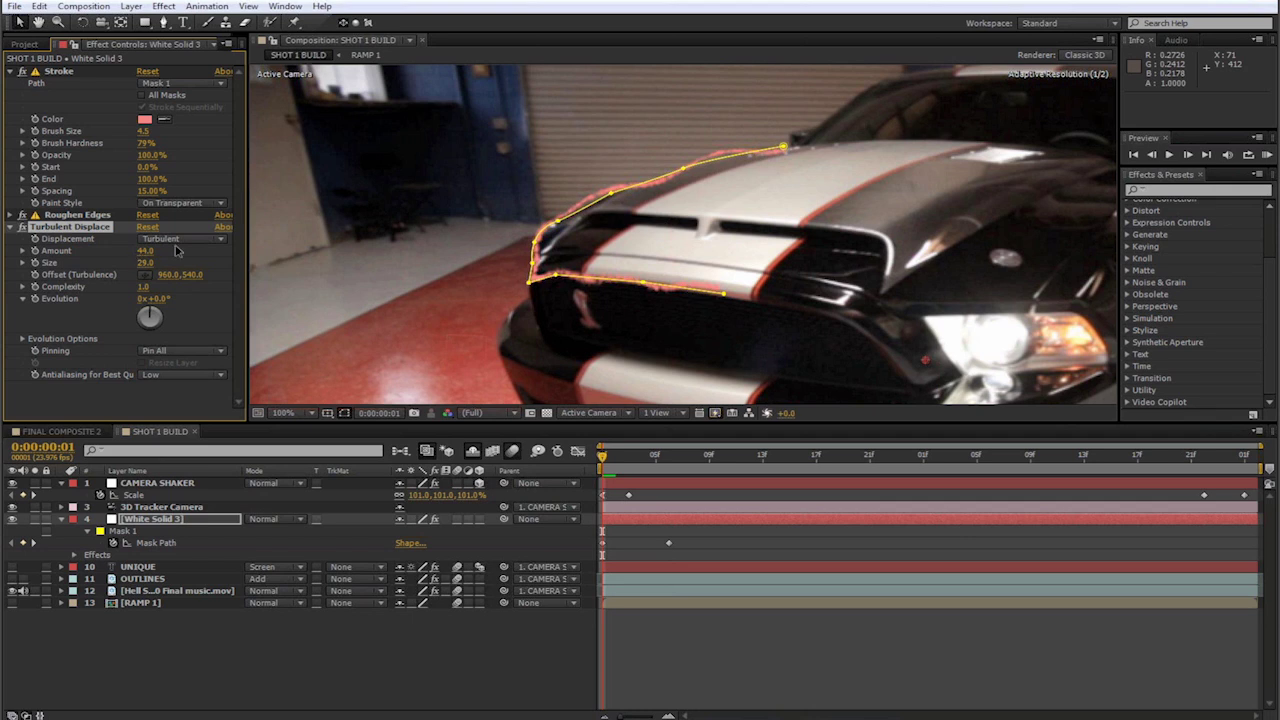
{"action": "left_click", "coordinate": [4, 258]}
{"action": "left_click", "coordinate": [11, 228]}
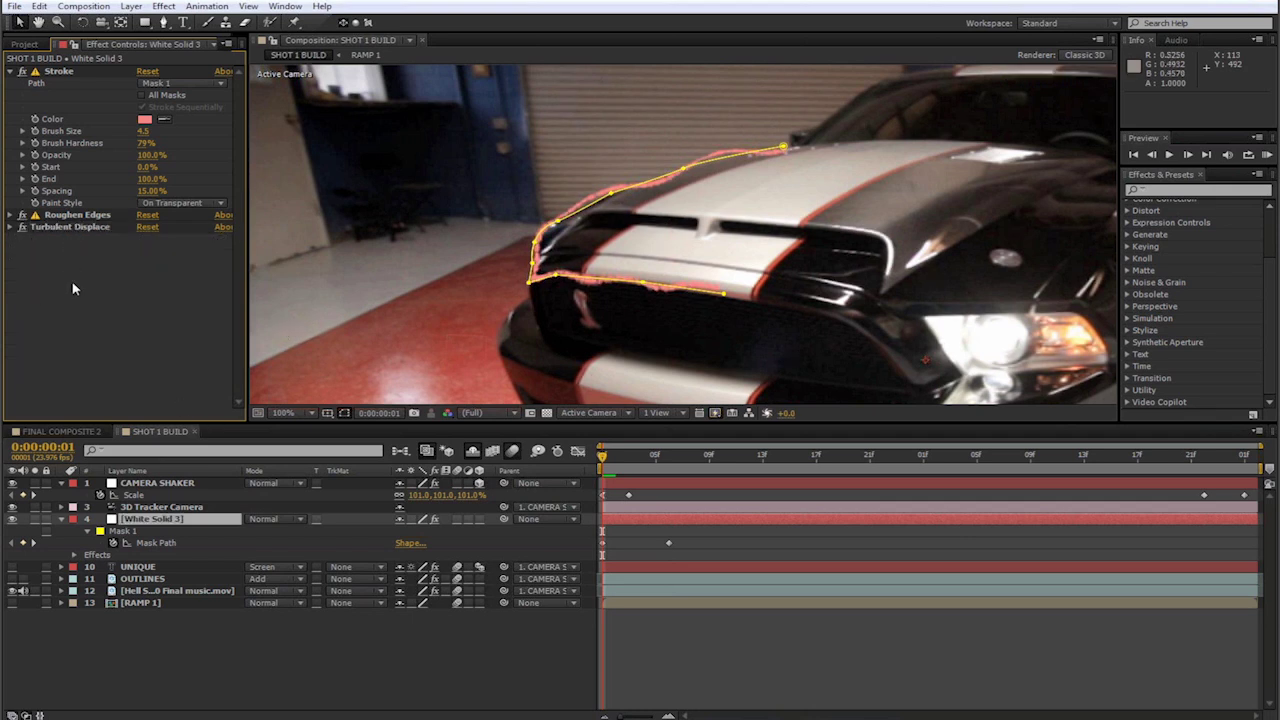
Step: Set the Stroke effect's Brush Size to 7.8
{"action": "right_click", "coordinate": [91, 284]}
{"action": "key", "text": "Escape"}
{"action": "left_click_drag", "start_coordinate": [146, 135], "coordinate": [167, 132]}
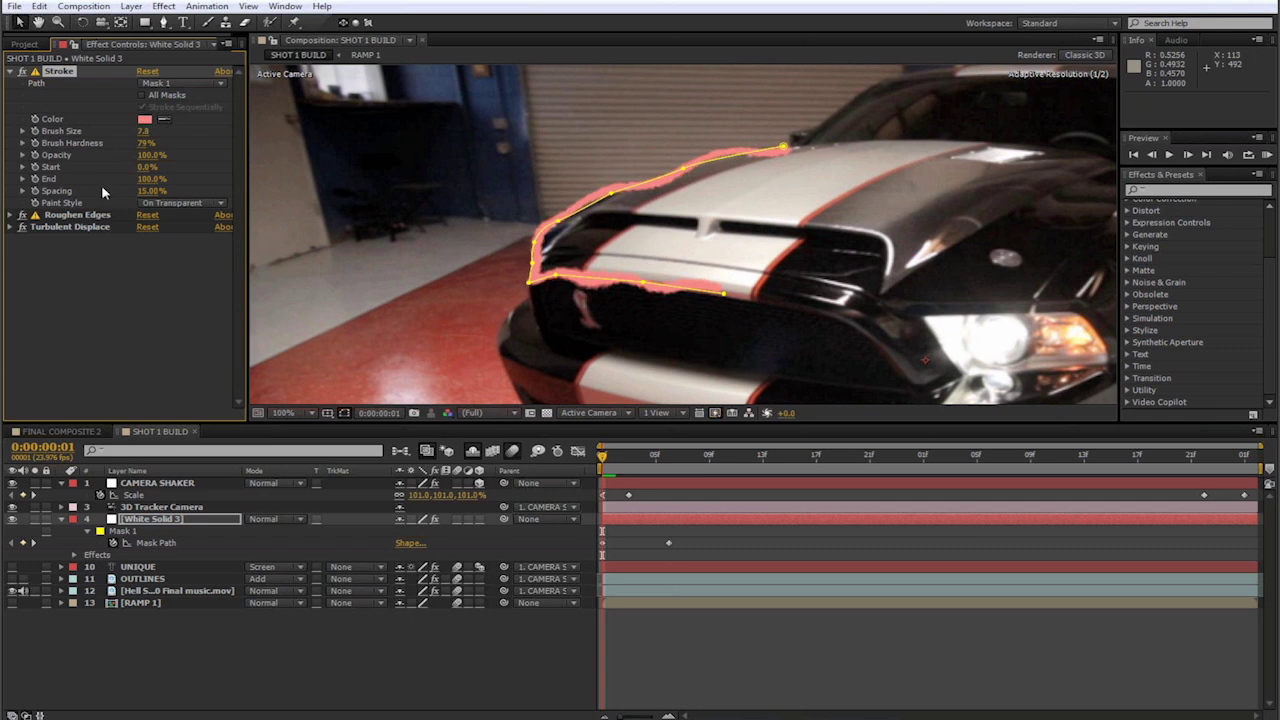
Step: Increase the Roughen Edges Border, readjust the effect's Scale for the thicker stroke, and check the outline with the layer deselected
{"action": "left_click", "coordinate": [11, 216]}
{"action": "left_click_drag", "start_coordinate": [145, 251], "coordinate": [190, 244]}
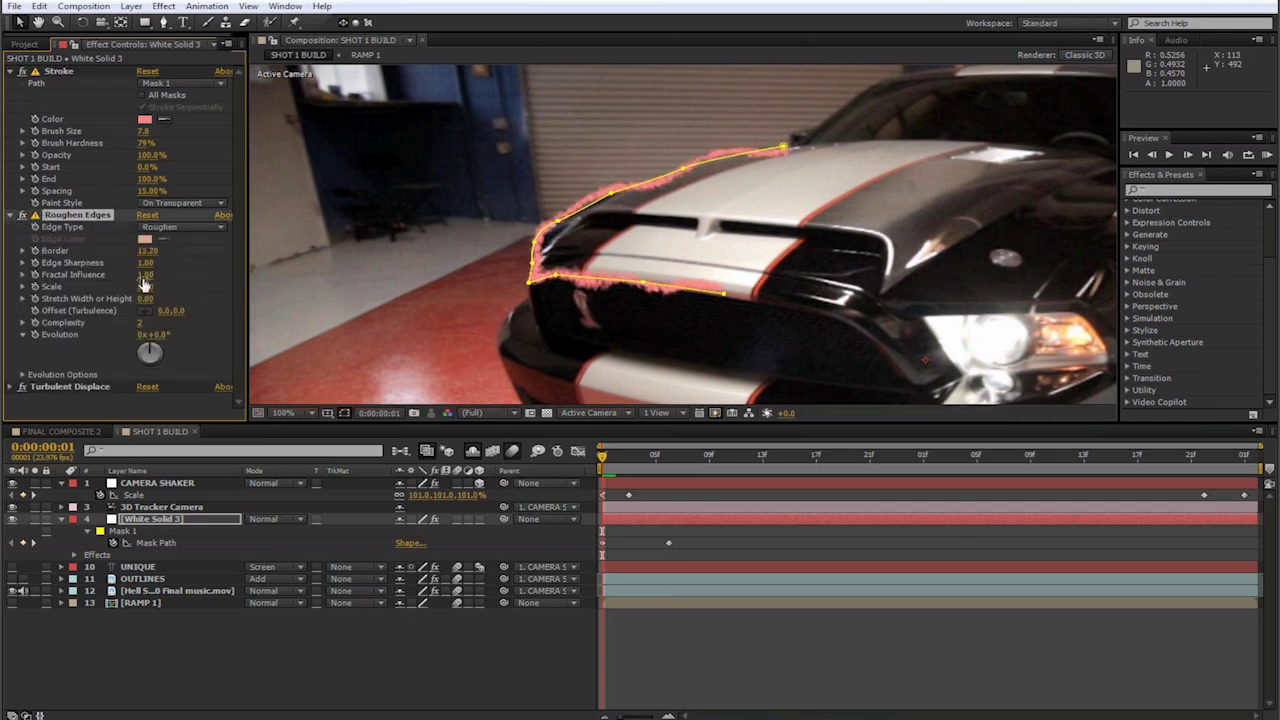
{"action": "mouse_move", "coordinate": [155, 285]}
{"action": "left_mouse_down"}
{"action": "mouse_move", "coordinate": [167, 283]}
{"action": "mouse_move", "coordinate": [139, 264]}
{"action": "left_mouse_up"}
{"action": "left_click", "coordinate": [13, 216]}
{"action": "left_click", "coordinate": [10, 227]}
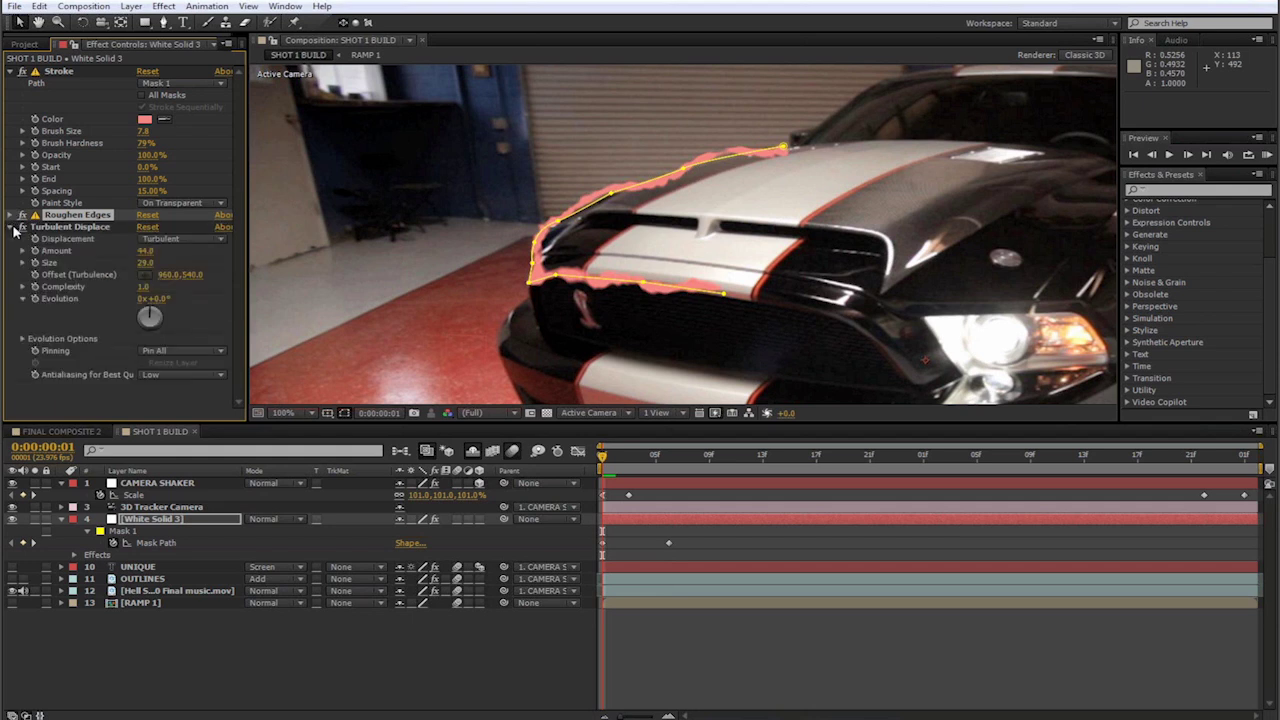
{"action": "left_click", "coordinate": [10, 227]}
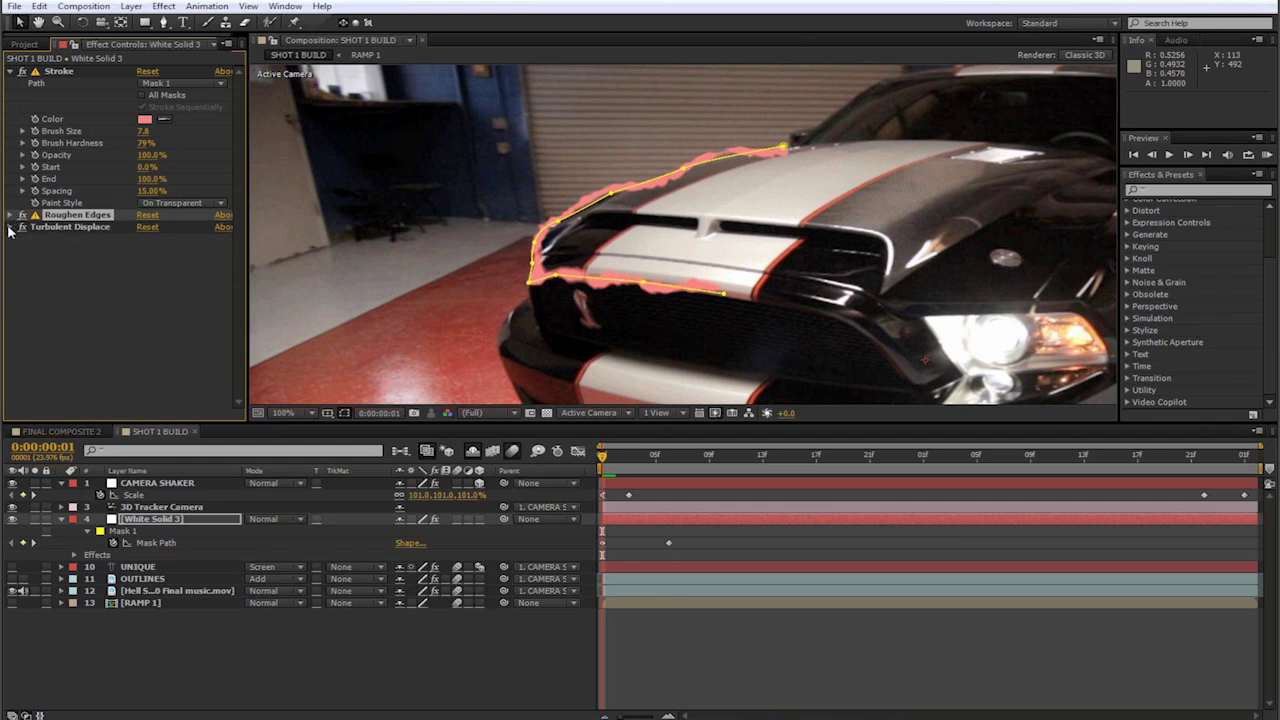
{"action": "left_click", "coordinate": [395, 690]}
{"action": "left_click", "coordinate": [65, 287]}
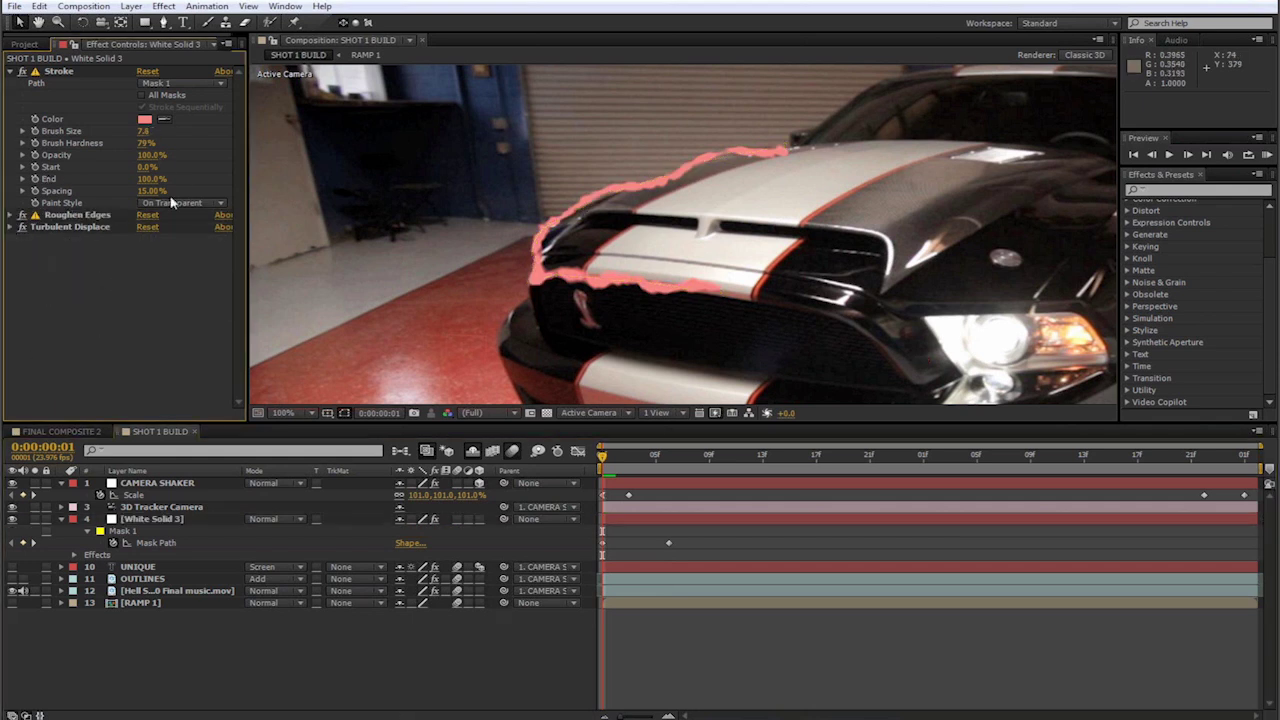
Step: Set keyframes for the Stroke's Start at 0% and End at 100% at 0:00:00:01, and select the white solid
{"action": "left_click", "coordinate": [33, 181]}
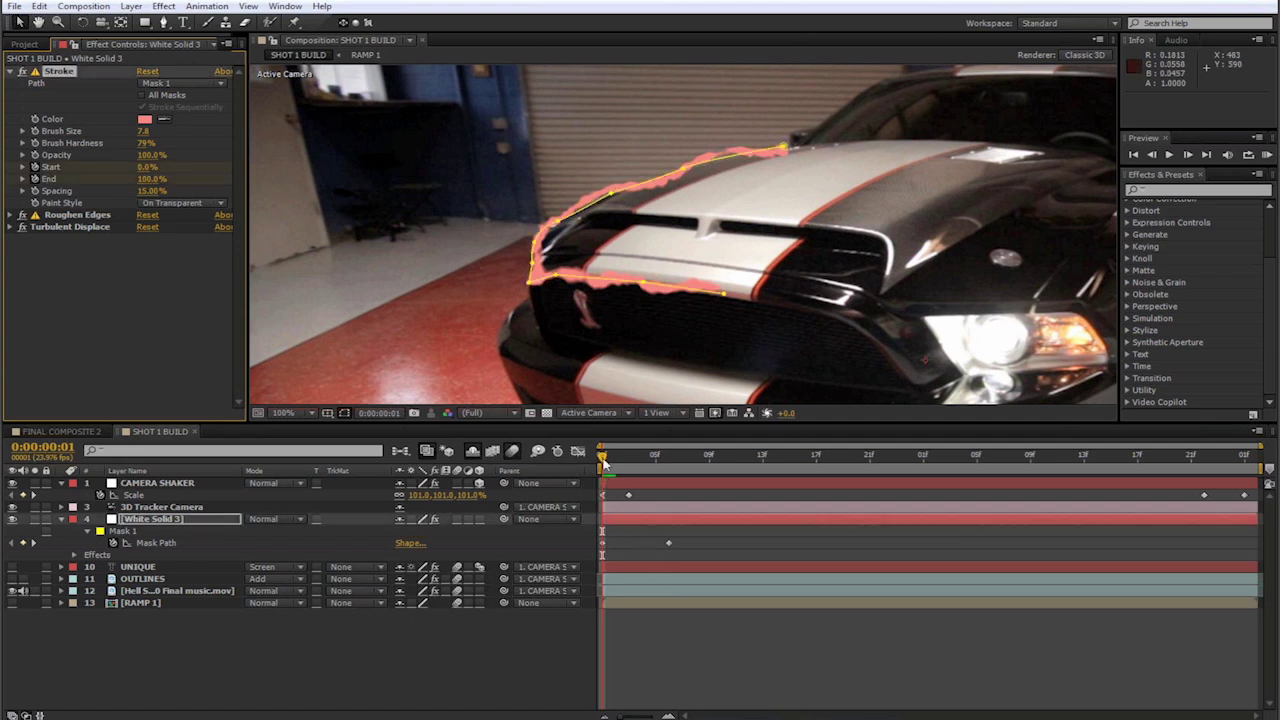
{"action": "left_click", "coordinate": [150, 520]}
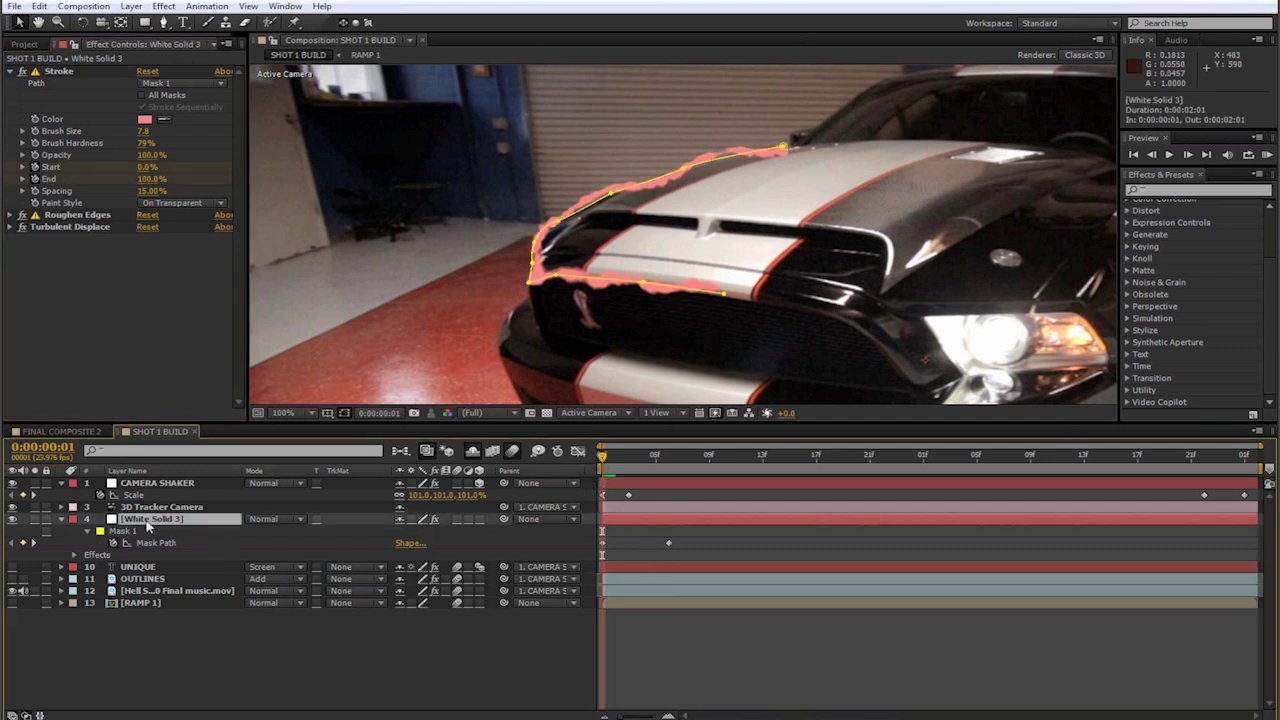